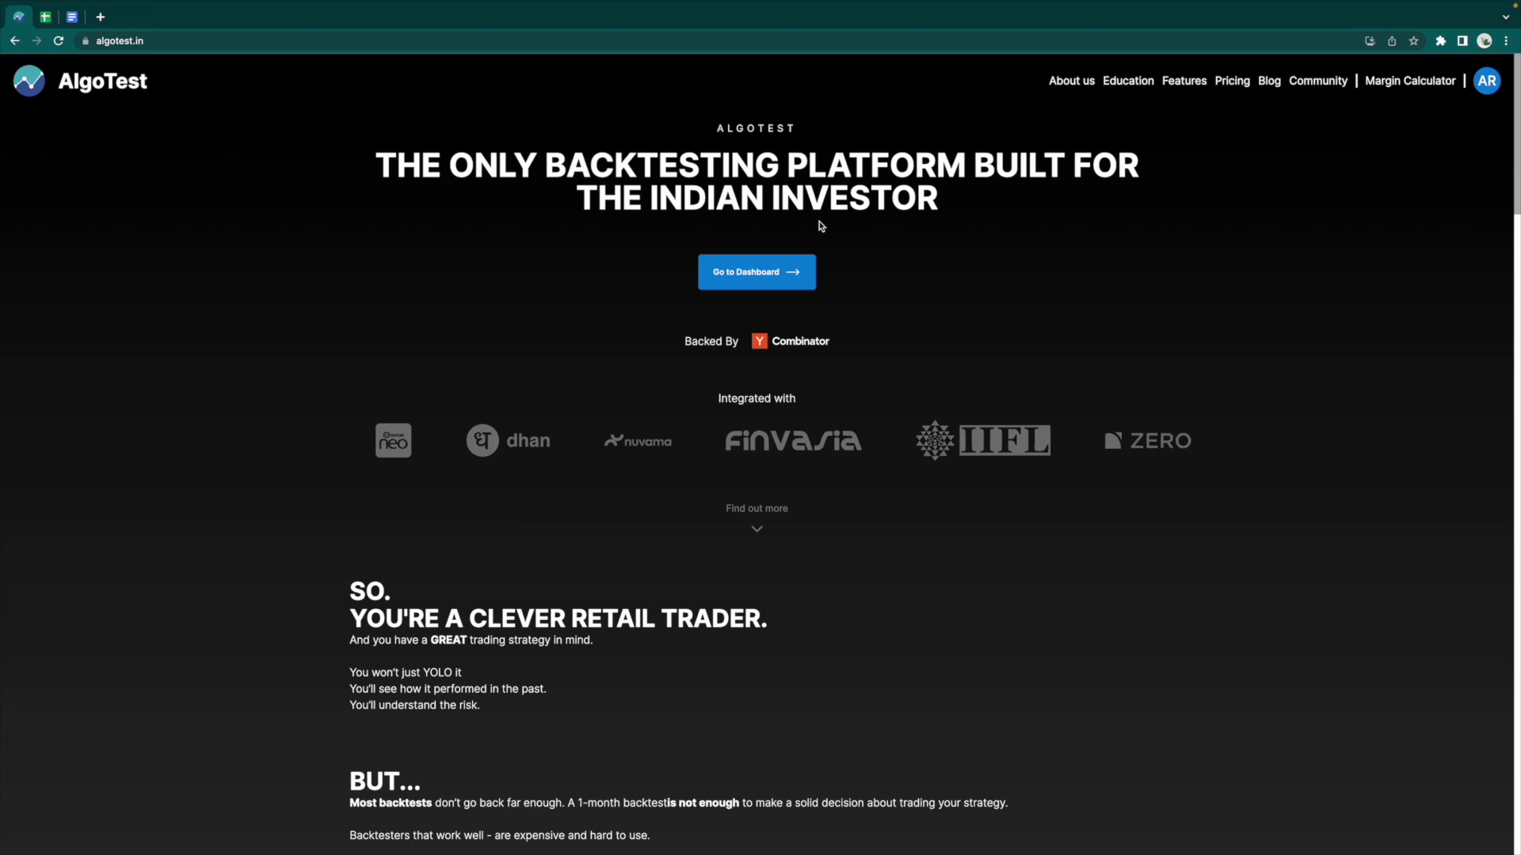
# Go from the AlgoTest home page through the dashboard to the empty Charts page.
pyautogui.click(759, 274)
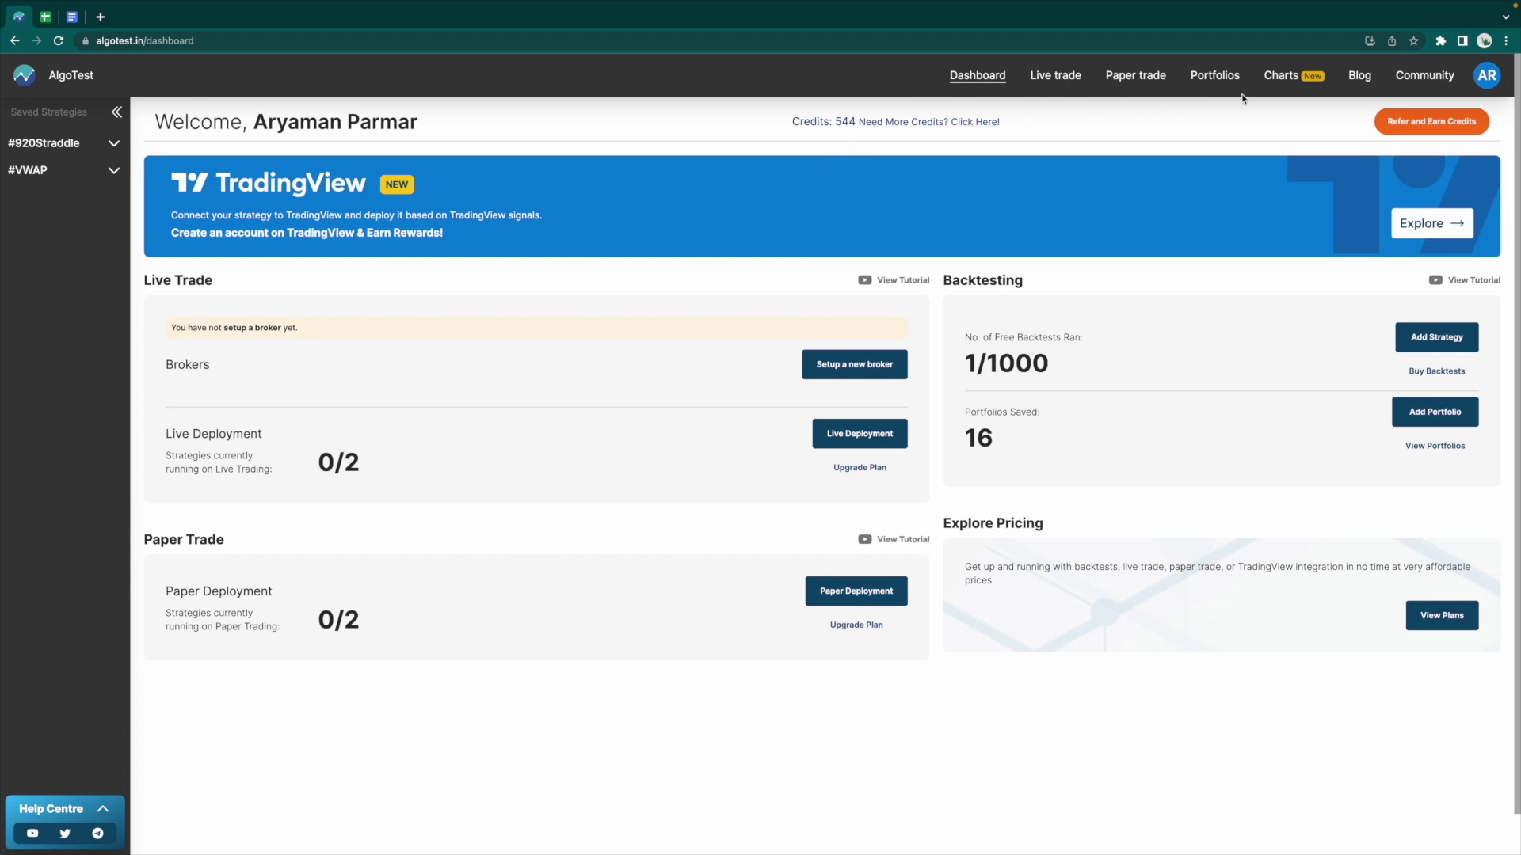
pyautogui.click(1290, 79)
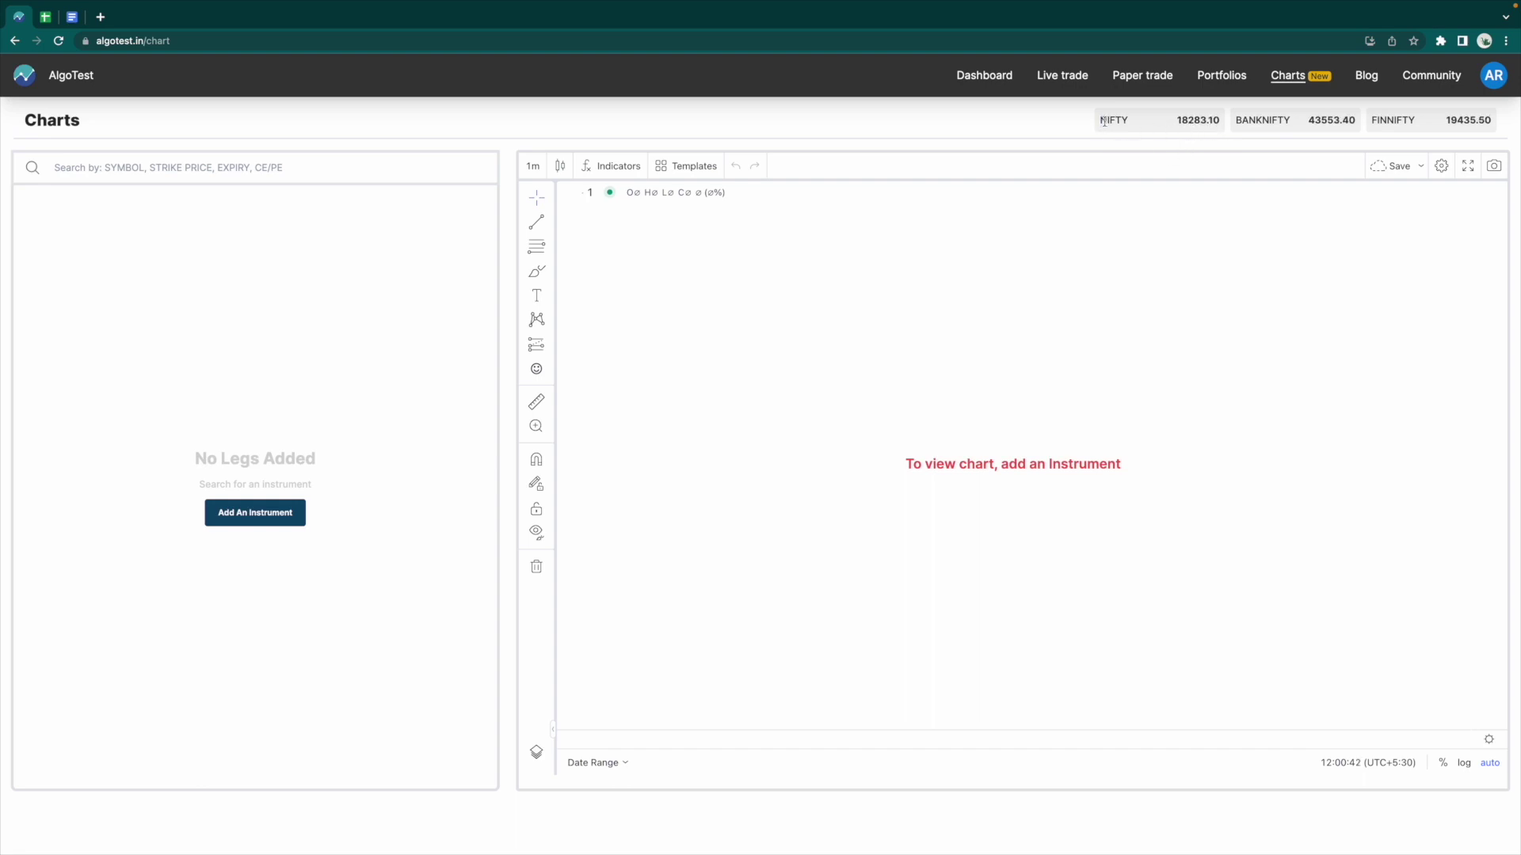
# Search 'nifty 18300', add the MAY-23 18300 PE and 18300 CE sell legs, and plot them.
pyautogui.moveTo(1103, 120); pyautogui.dragTo(1487, 120)
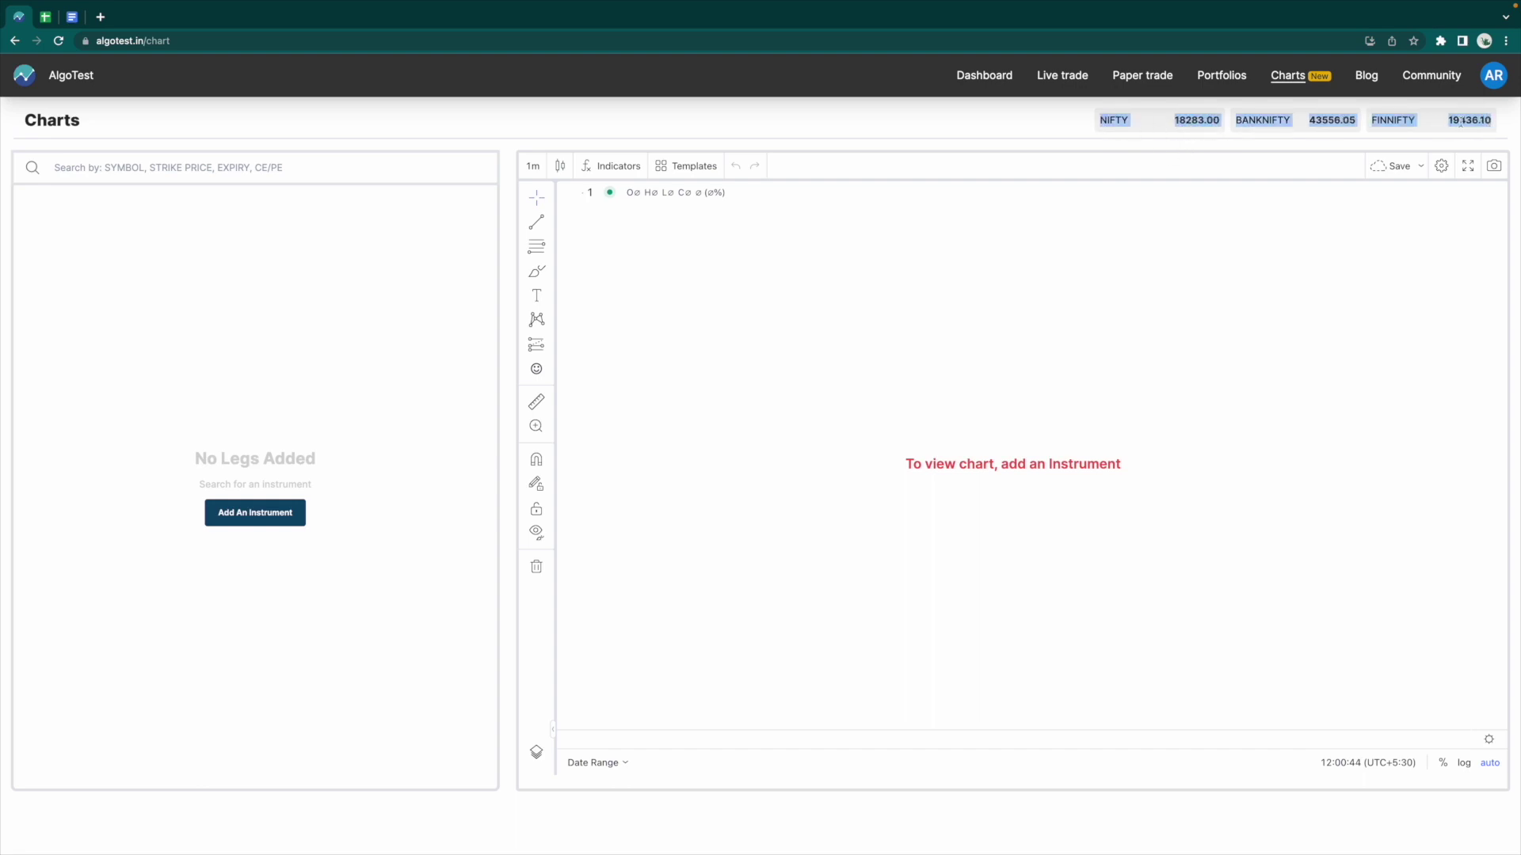
pyautogui.click(1230, 125)
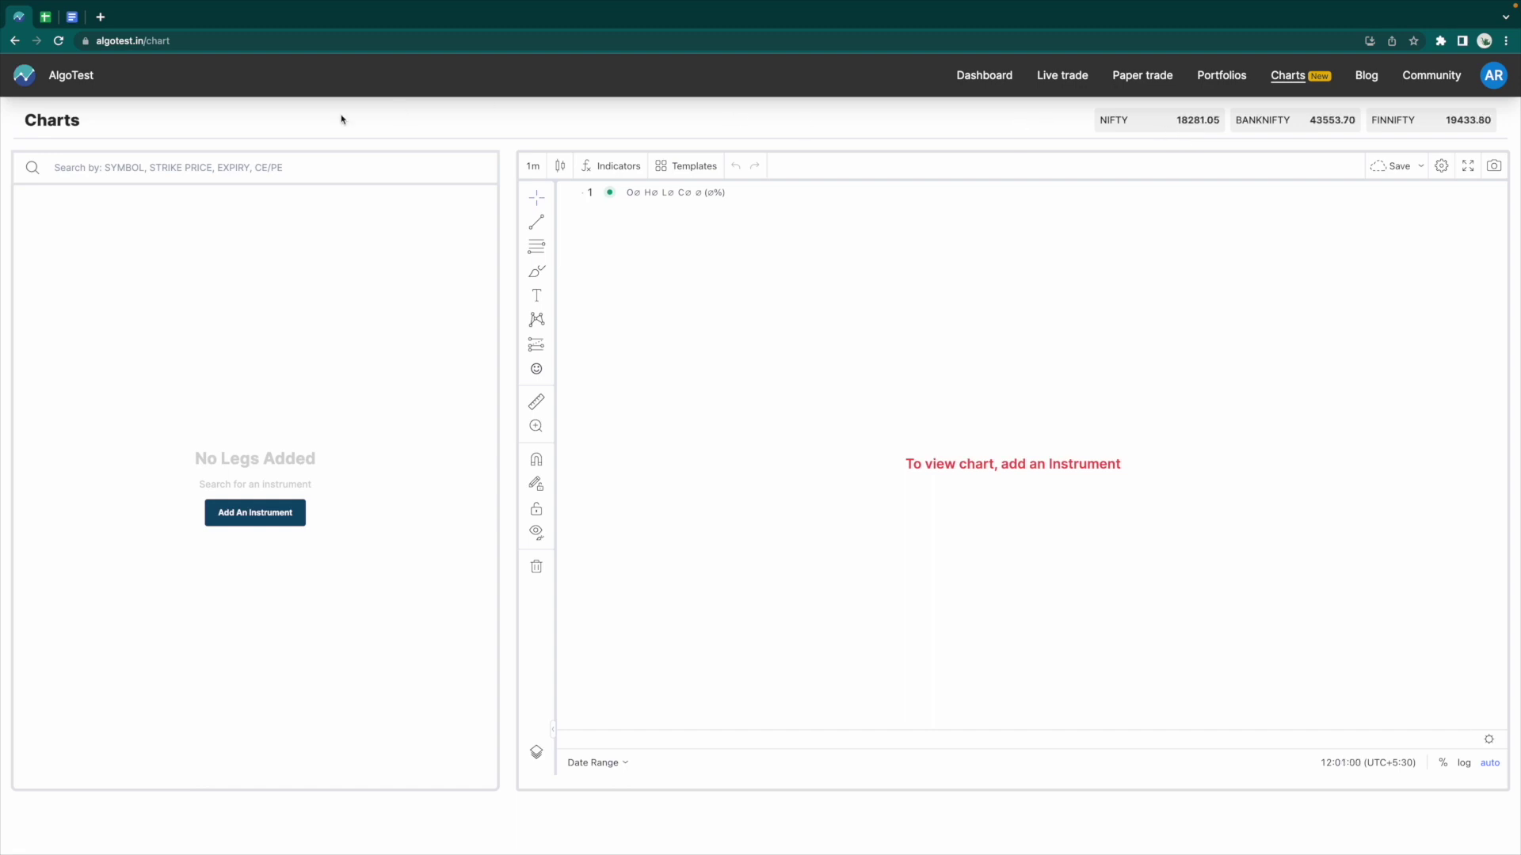
pyautogui.click(274, 167)
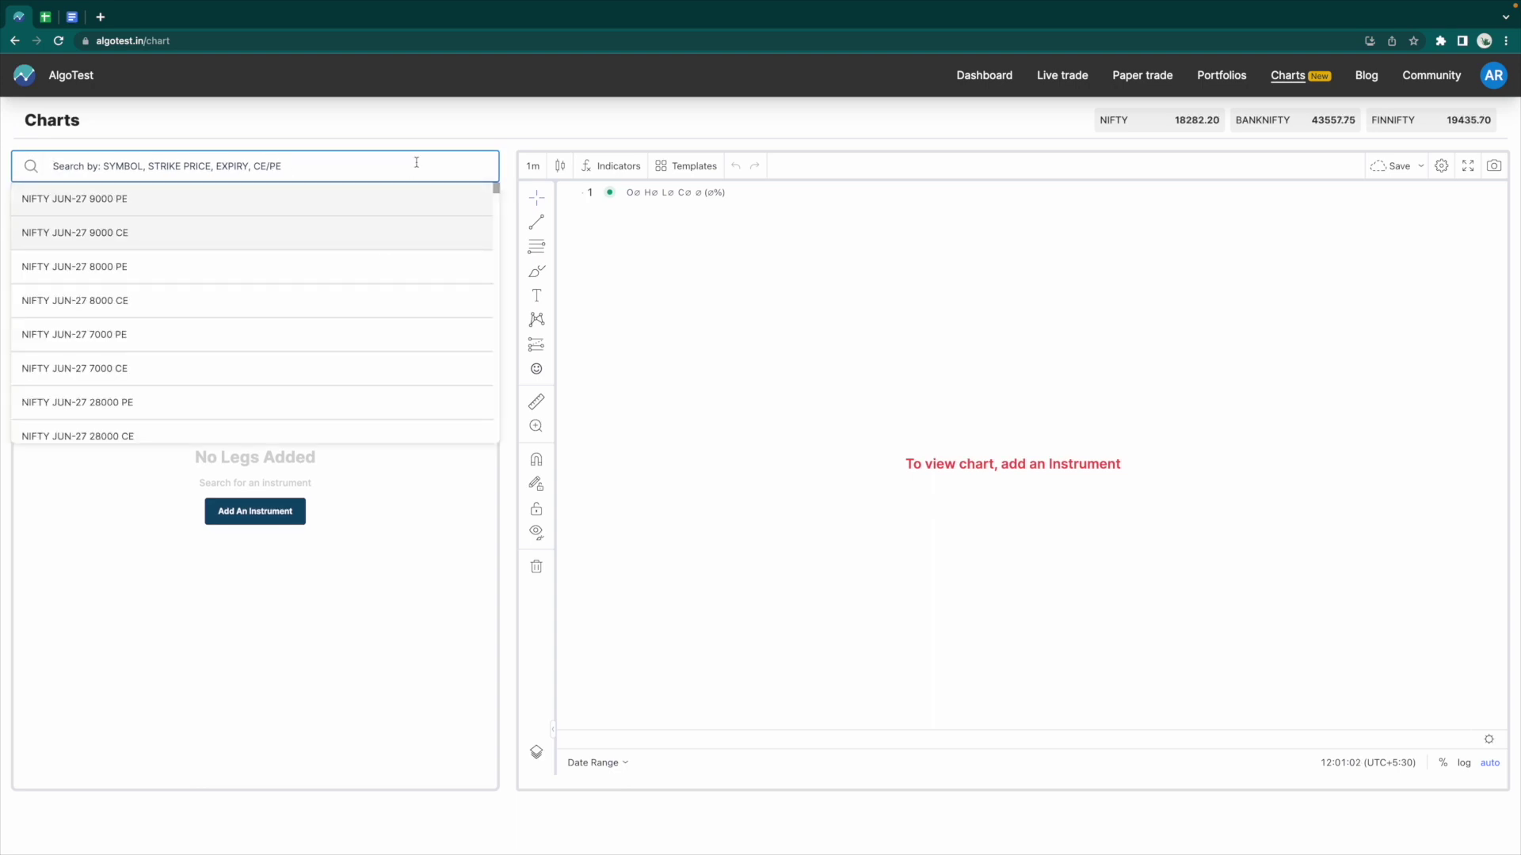
pyautogui.write('nifty 18')
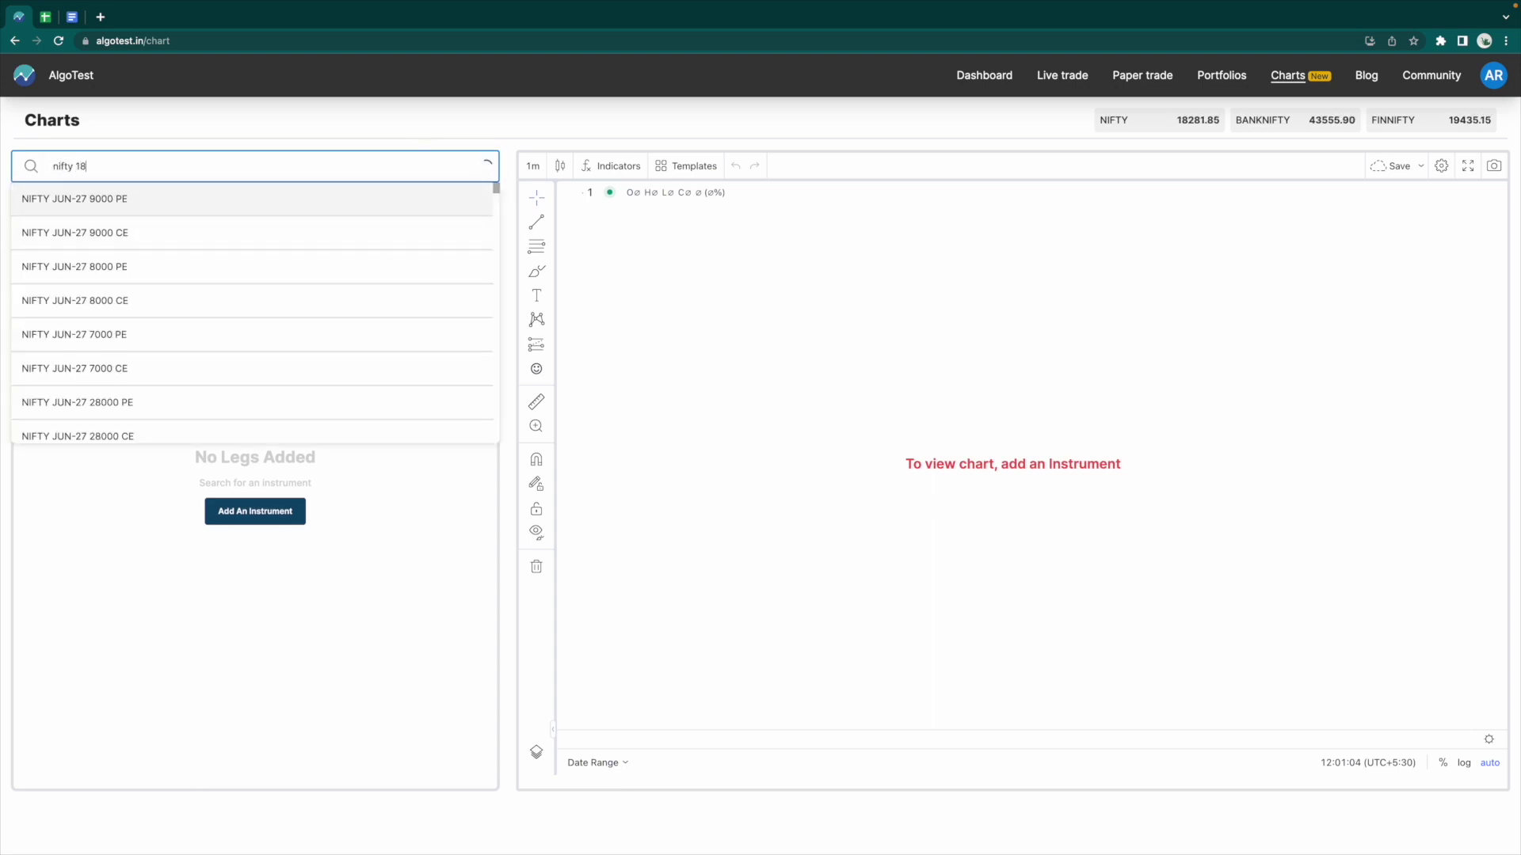
pyautogui.write('300')
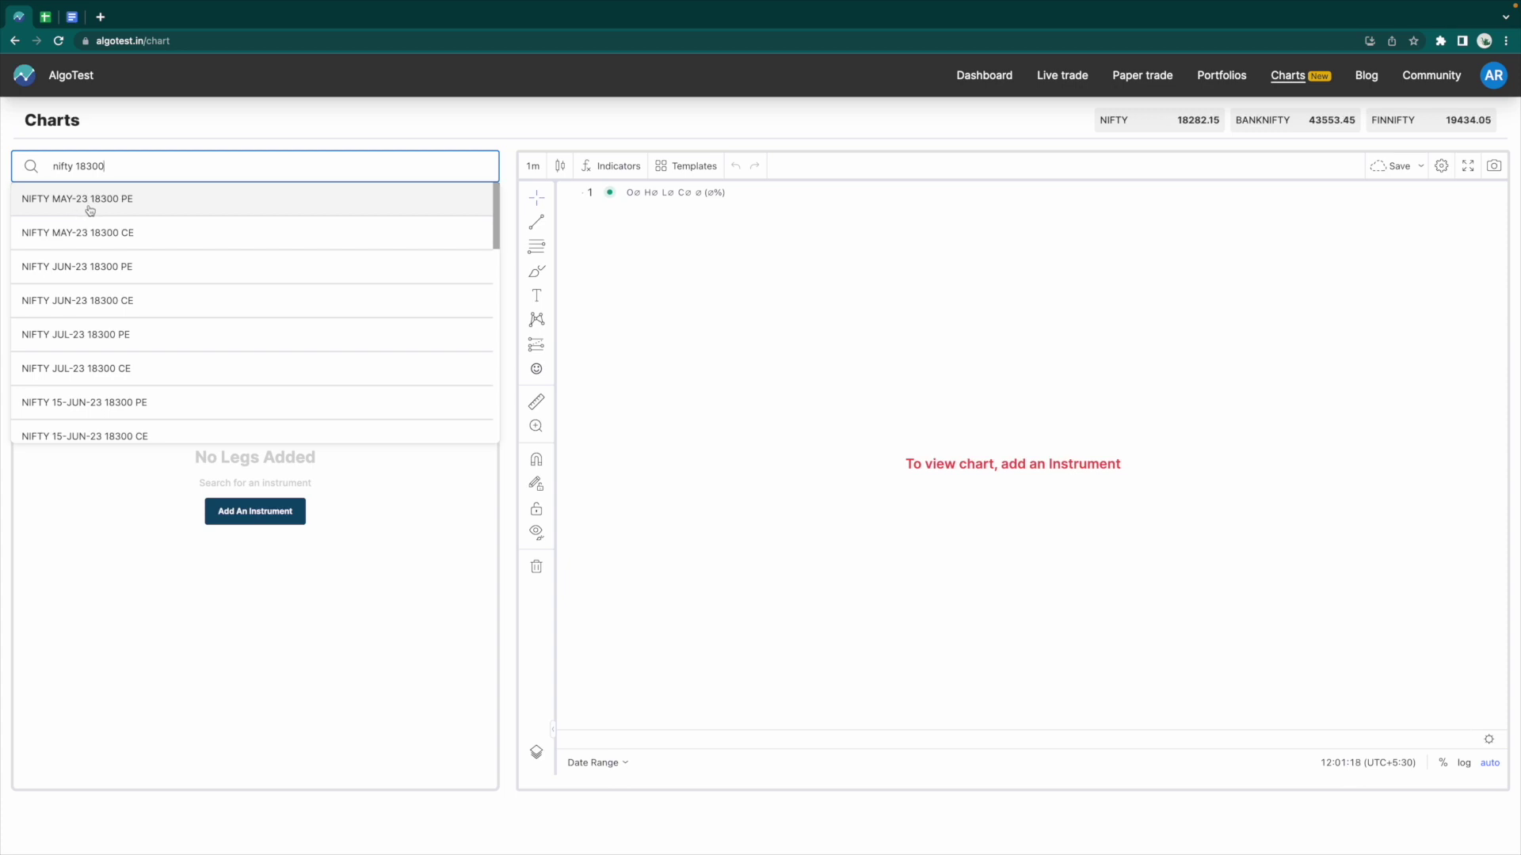
pyautogui.click(153, 207)
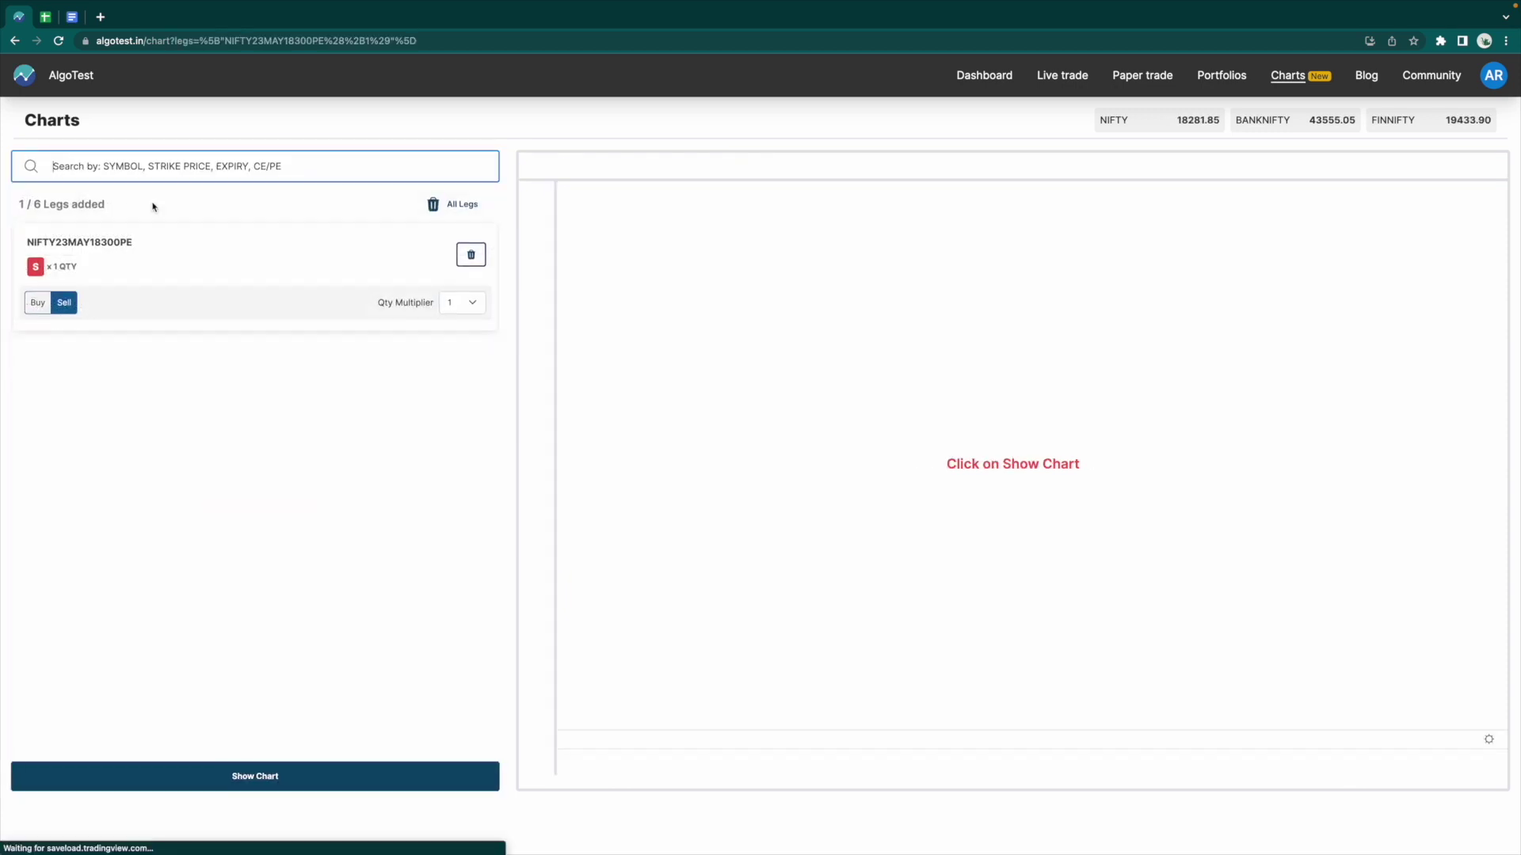
pyautogui.click(163, 173)
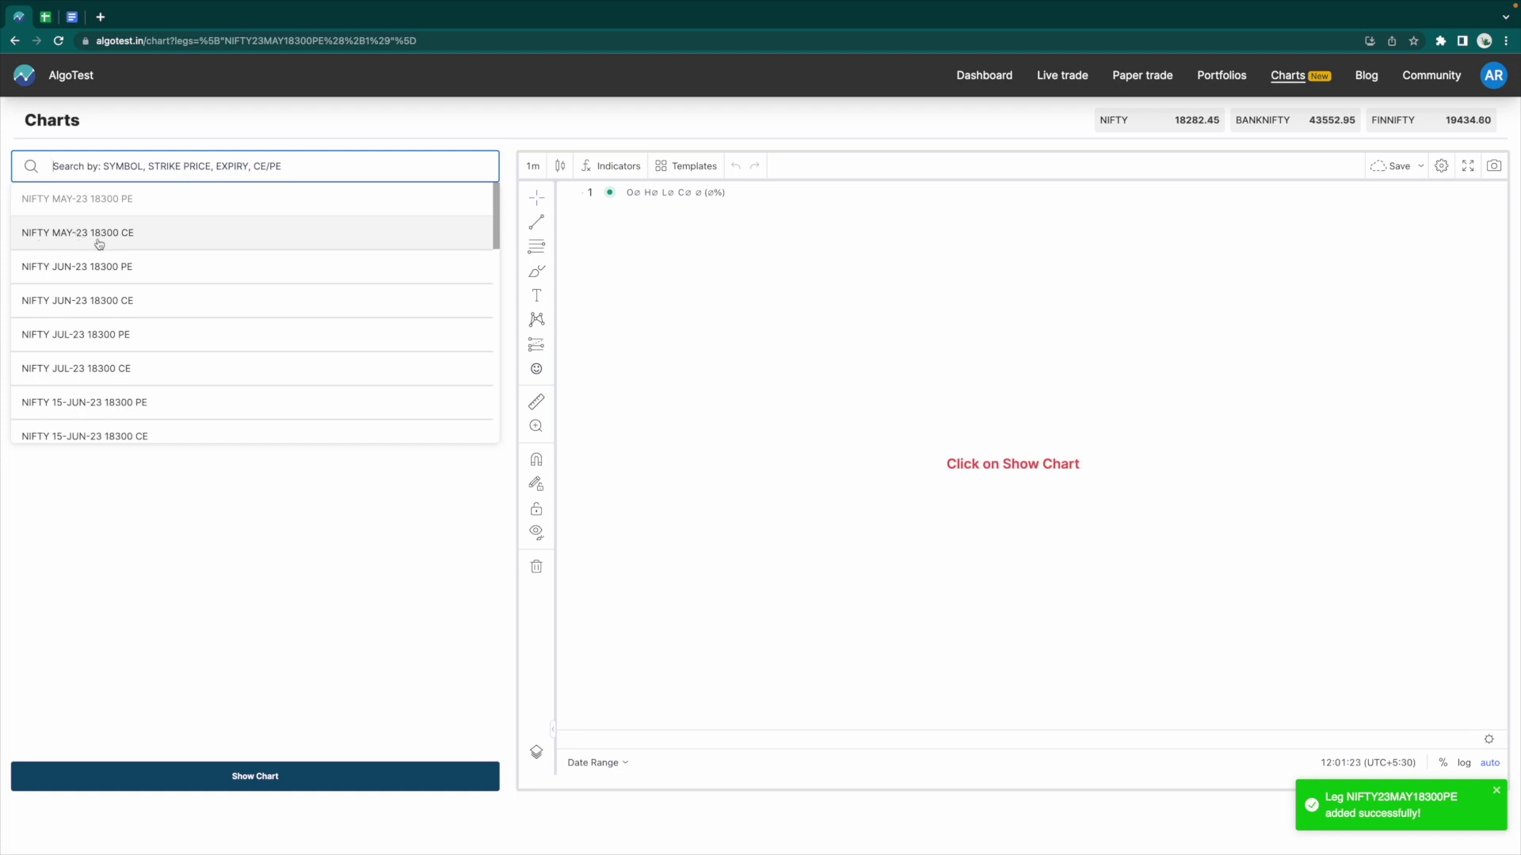
pyautogui.click(140, 241)
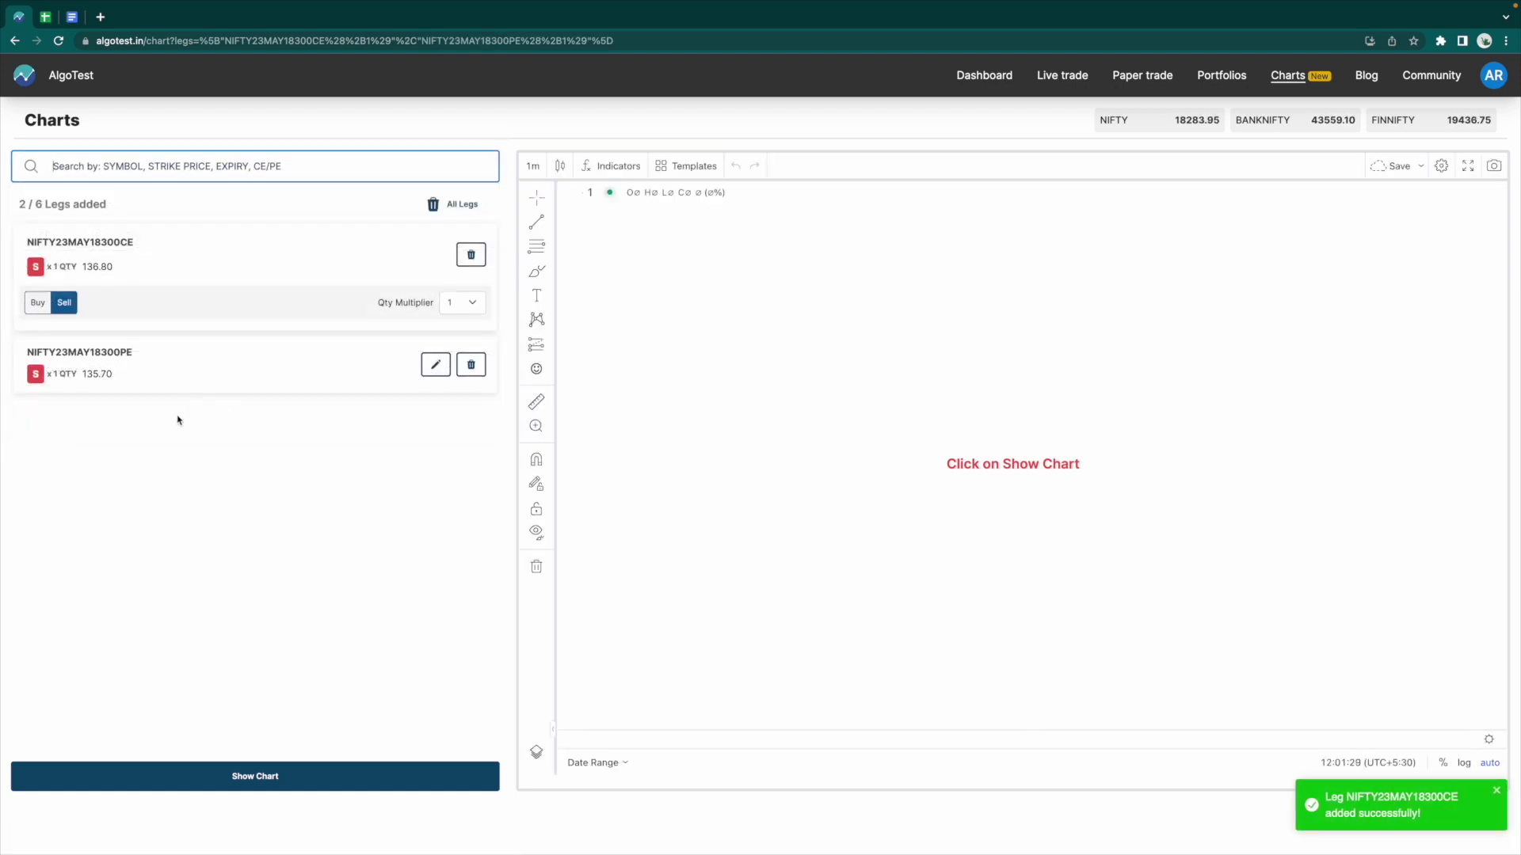
pyautogui.click(273, 784)
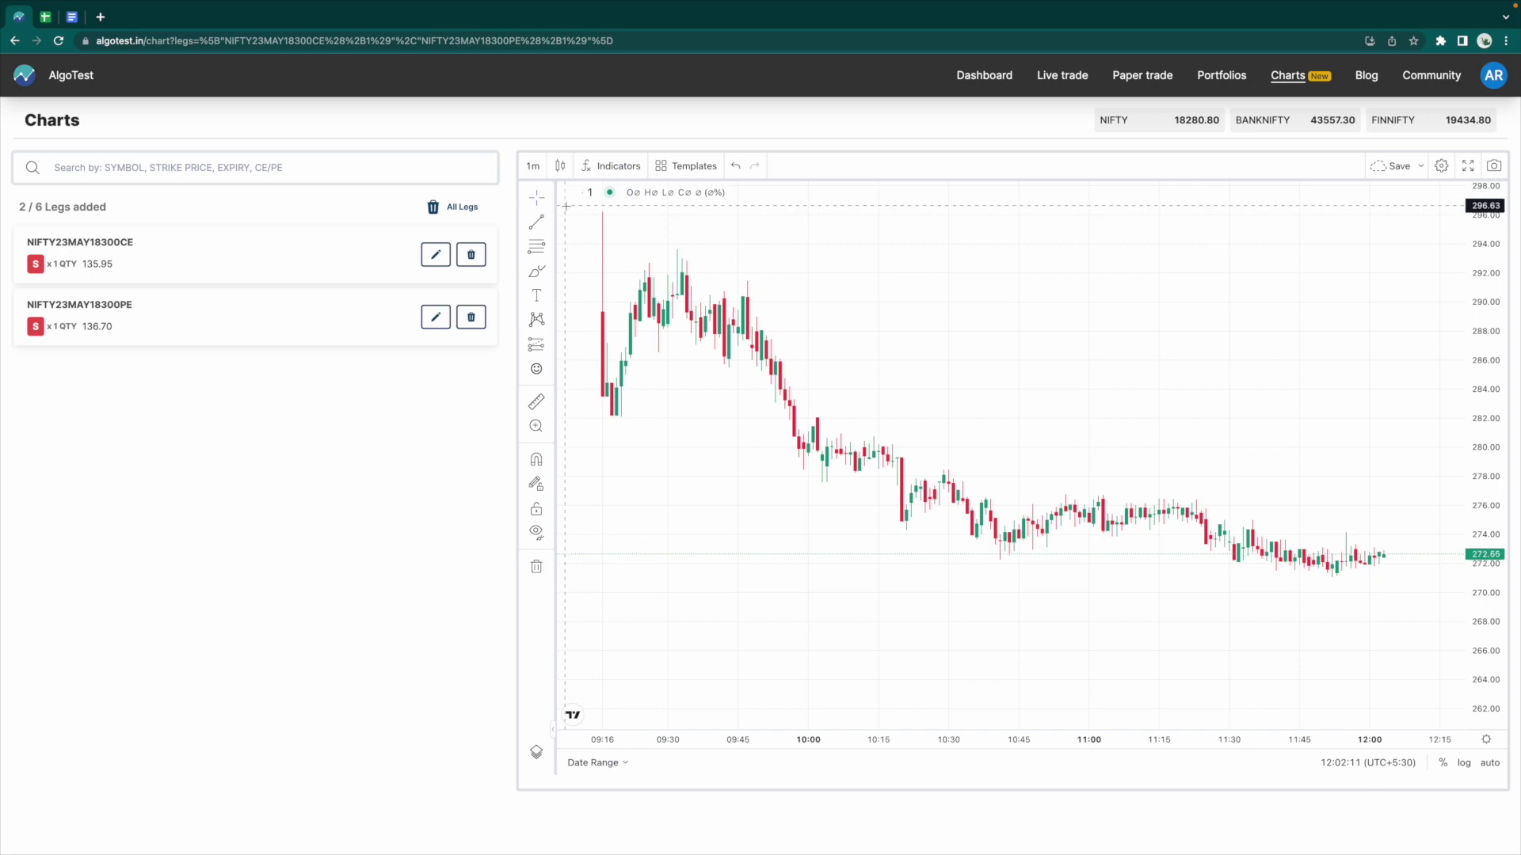
# Switch the straddle premium chart to a Line style and pan and zoom toward recent prices.
pyautogui.click(560, 165)
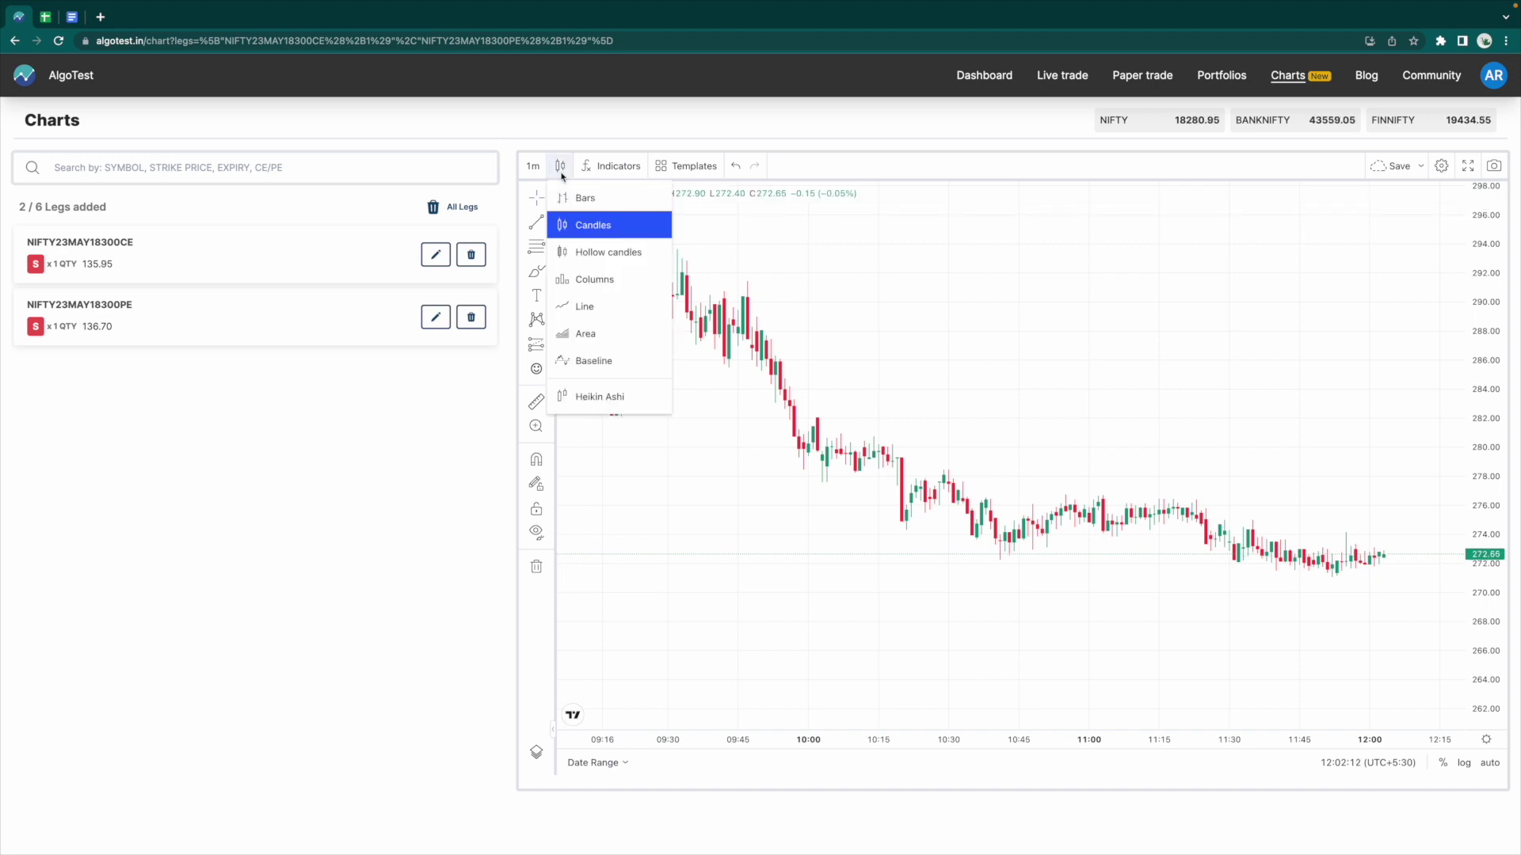
pyautogui.click(625, 316)
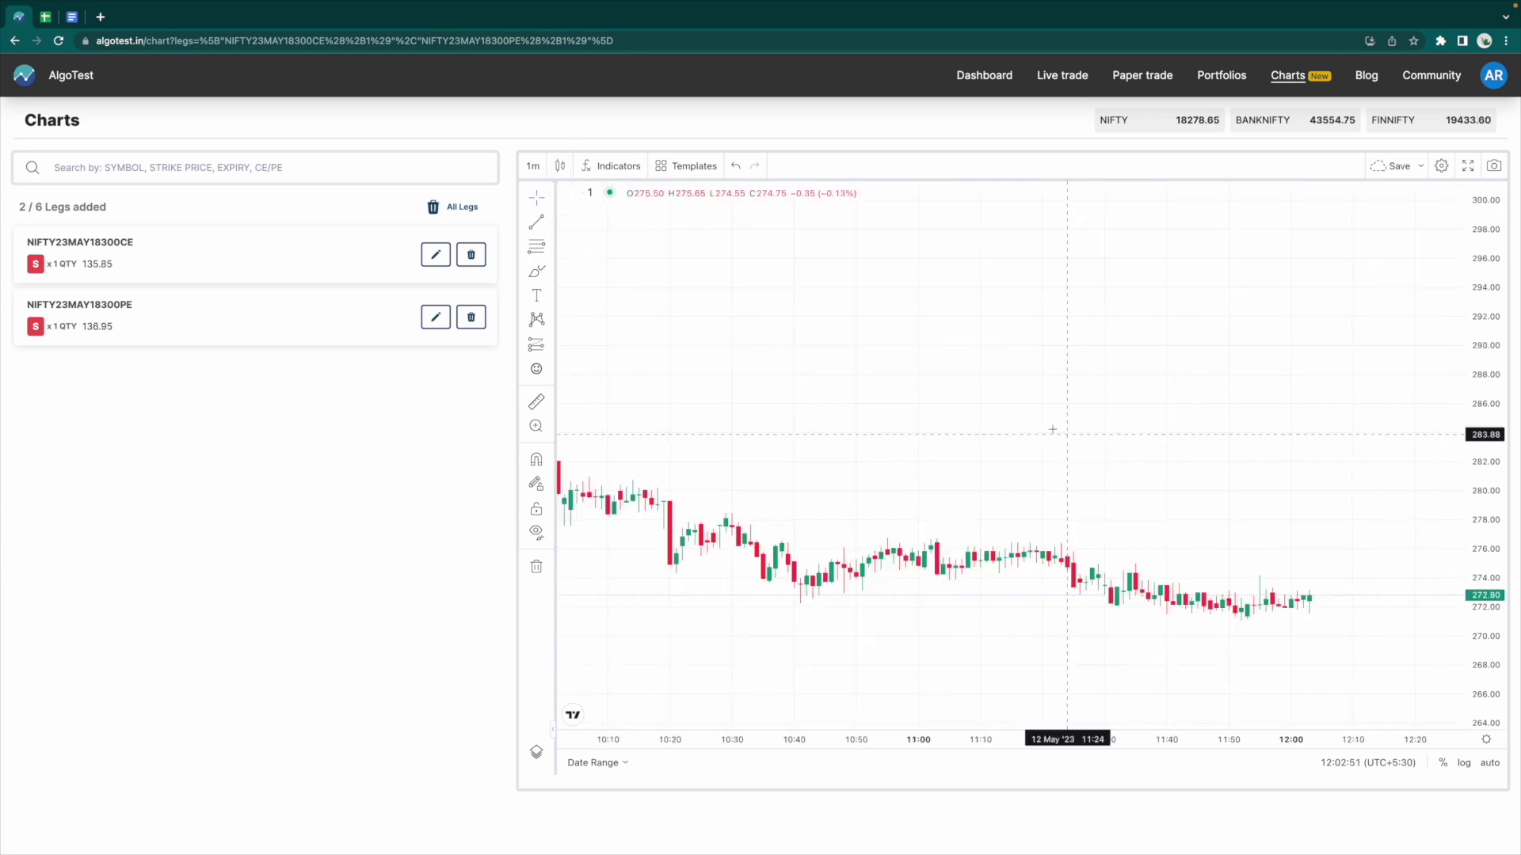
pyautogui.moveTo(1052, 430); pyautogui.dragTo(894, 326)
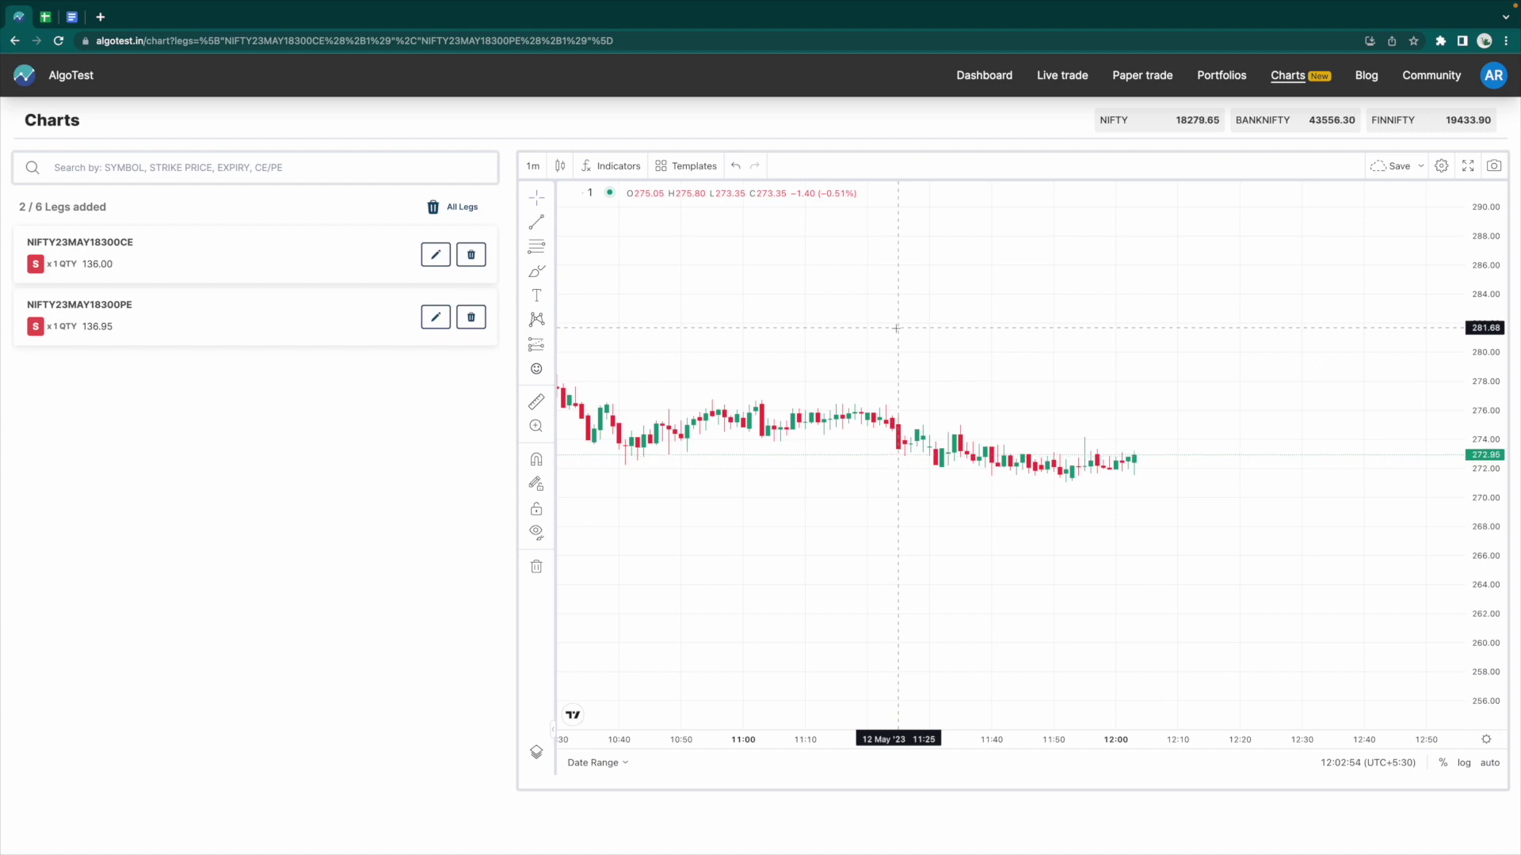
pyautogui.scroll(-3, 895, 328)
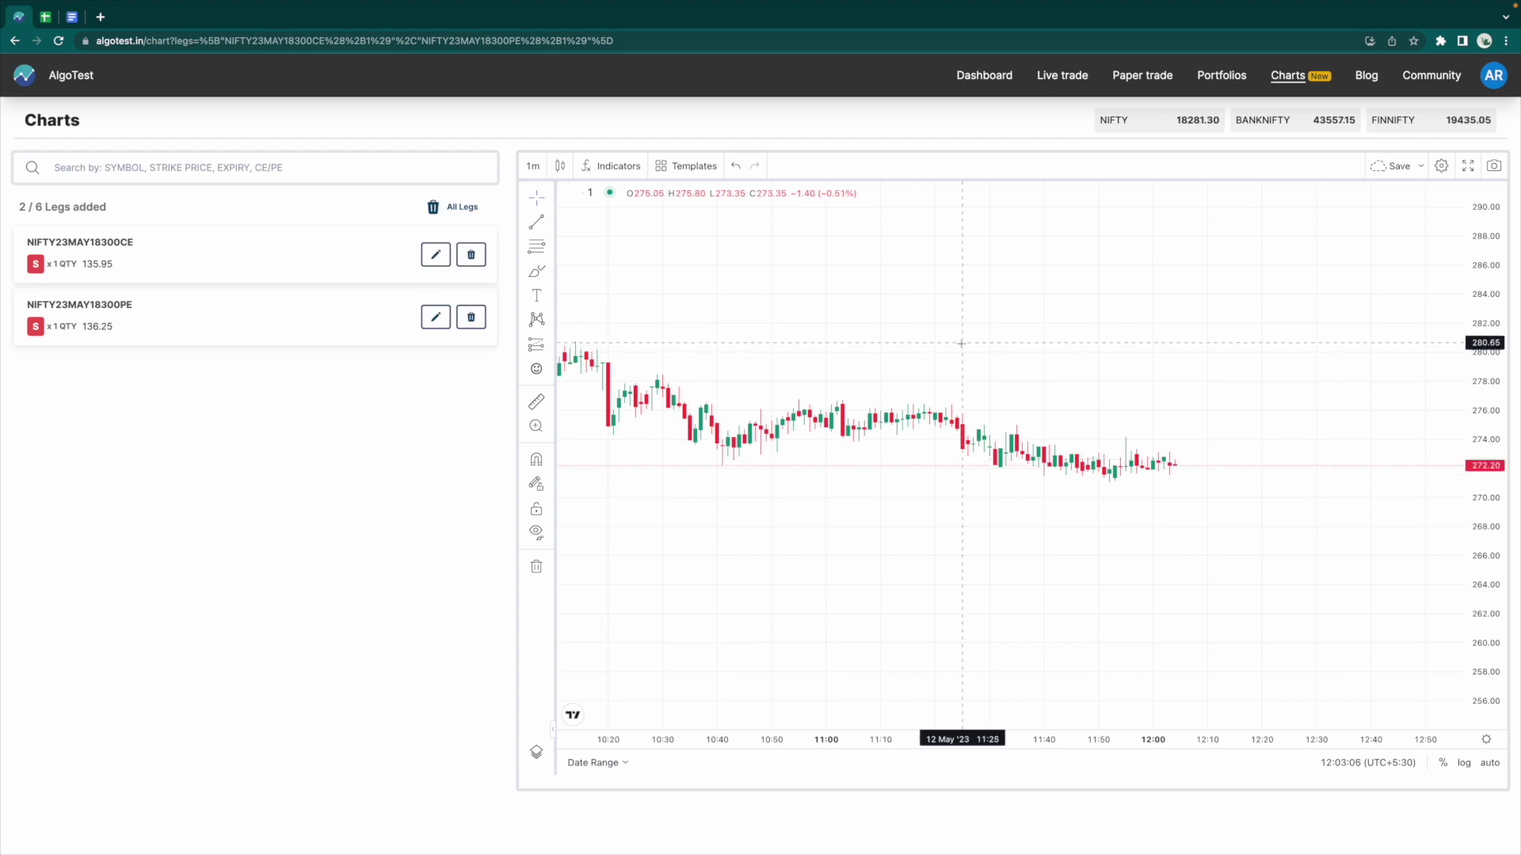
pyautogui.hotkey('ctrl', 'Right')
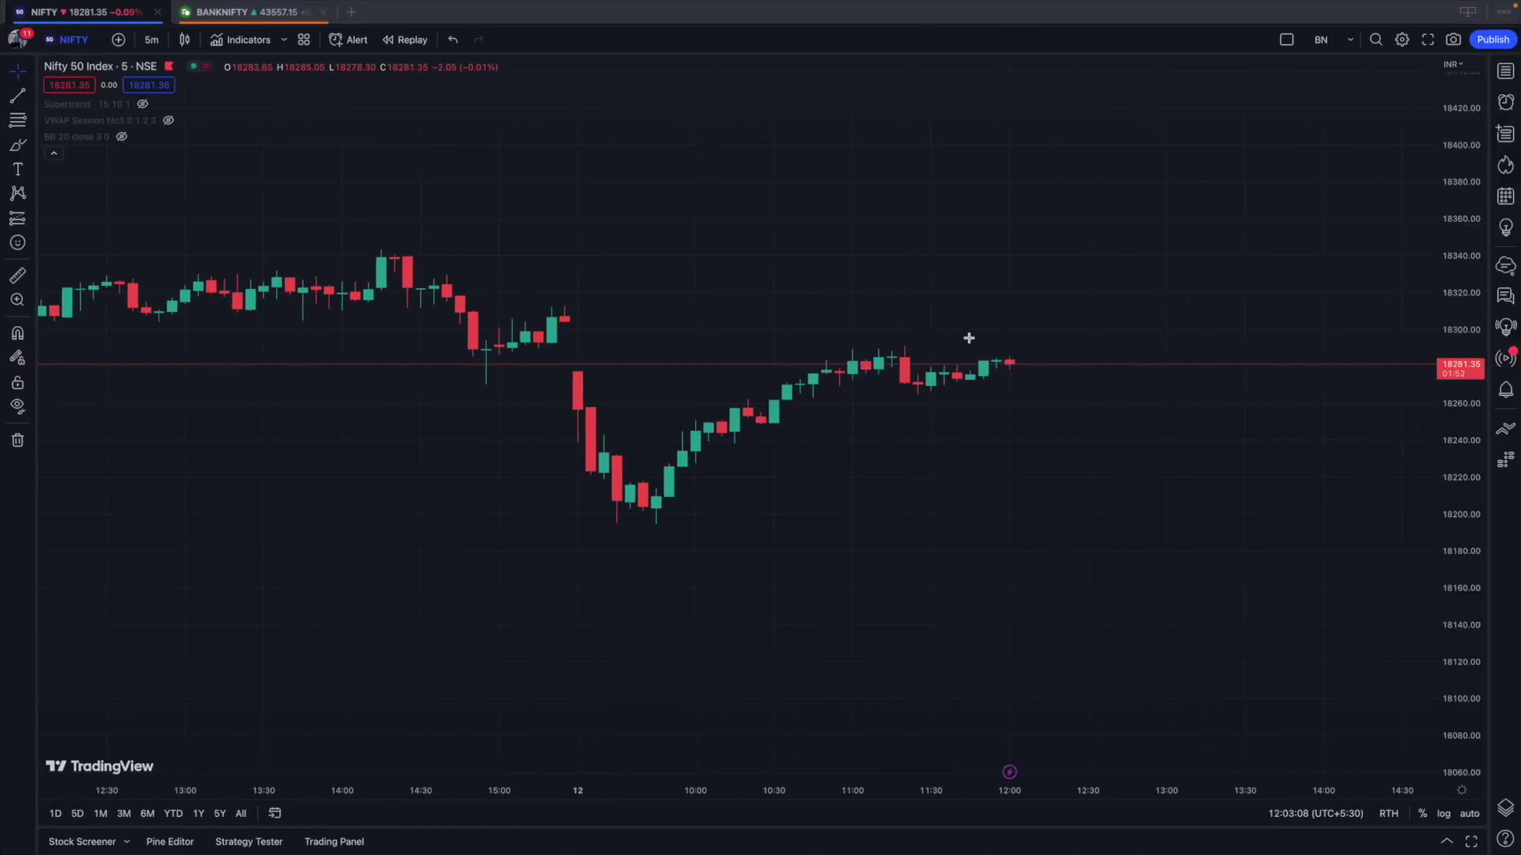
# Draw a horizontal line on the NIFTY 5-minute chart and set its price to 18300.
pyautogui.moveTo(869, 301); pyautogui.dragTo(804, 272)
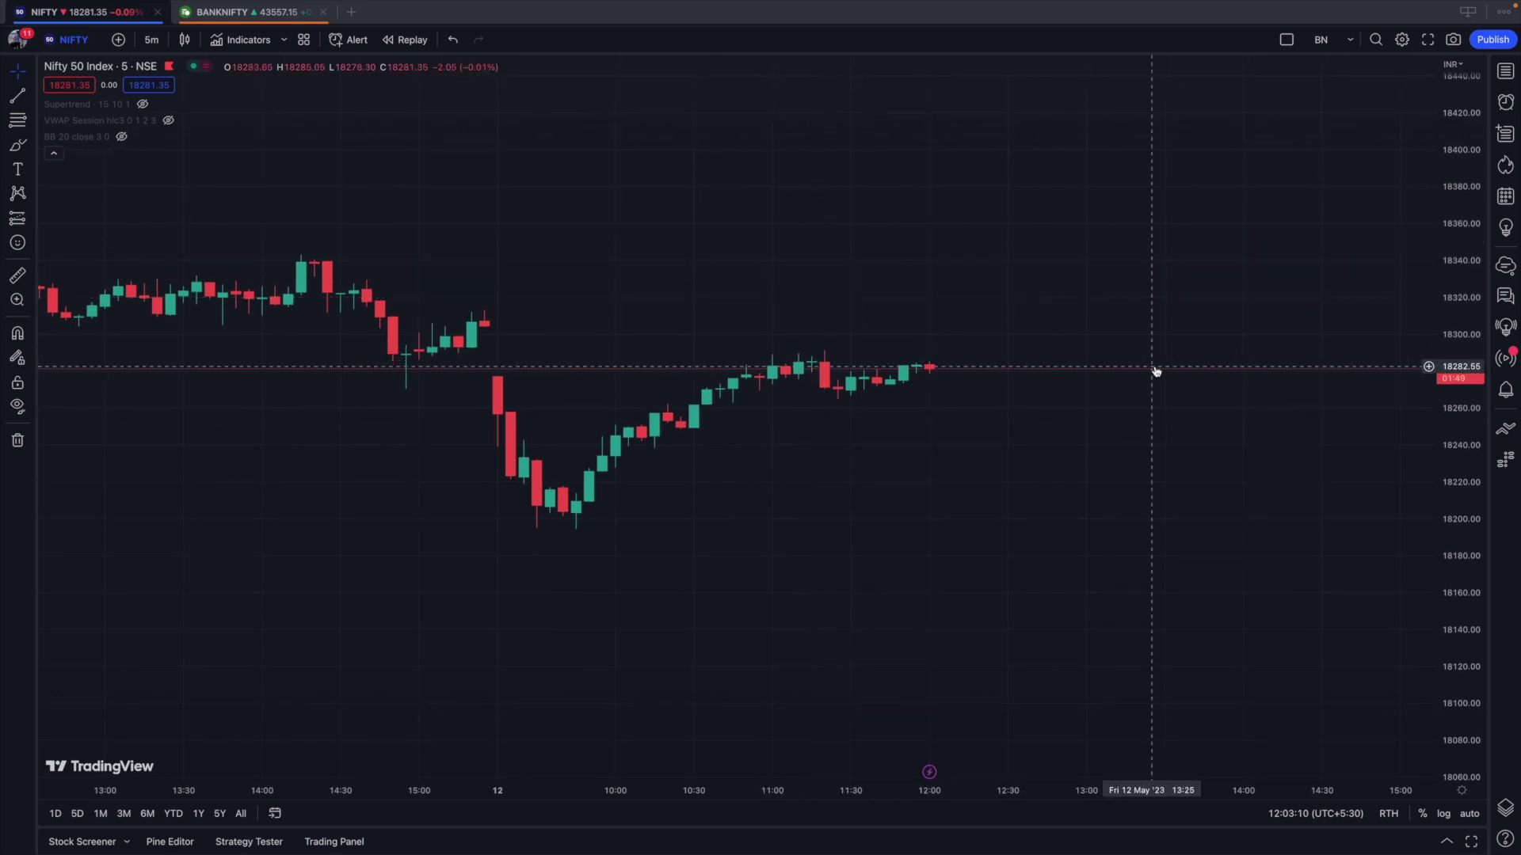
pyautogui.click(1429, 370)
pyautogui.click(1386, 498)
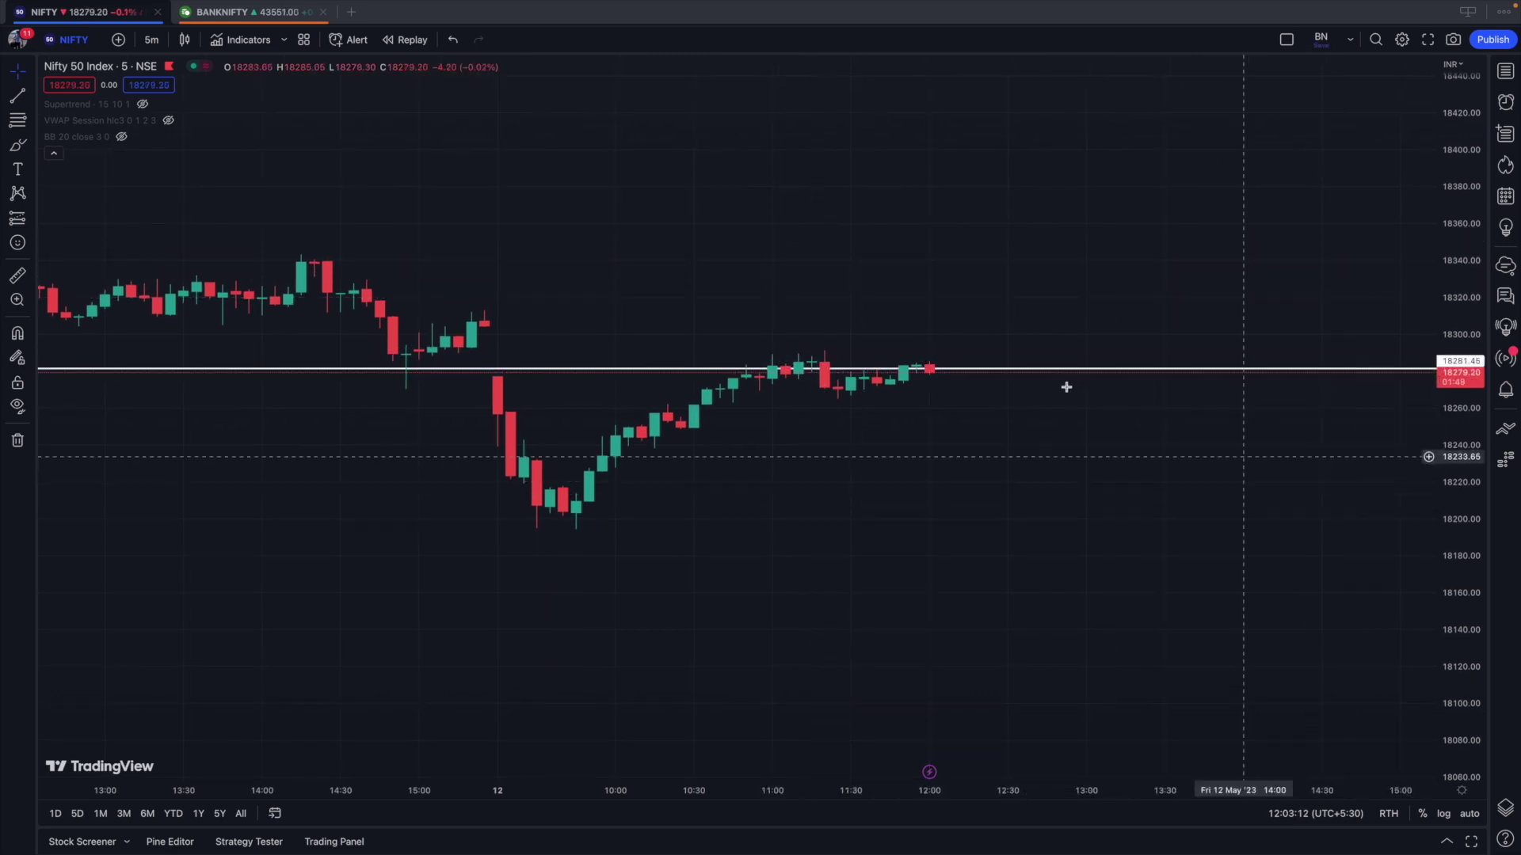
pyautogui.doubleClick(1062, 372)
pyautogui.click(757, 390)
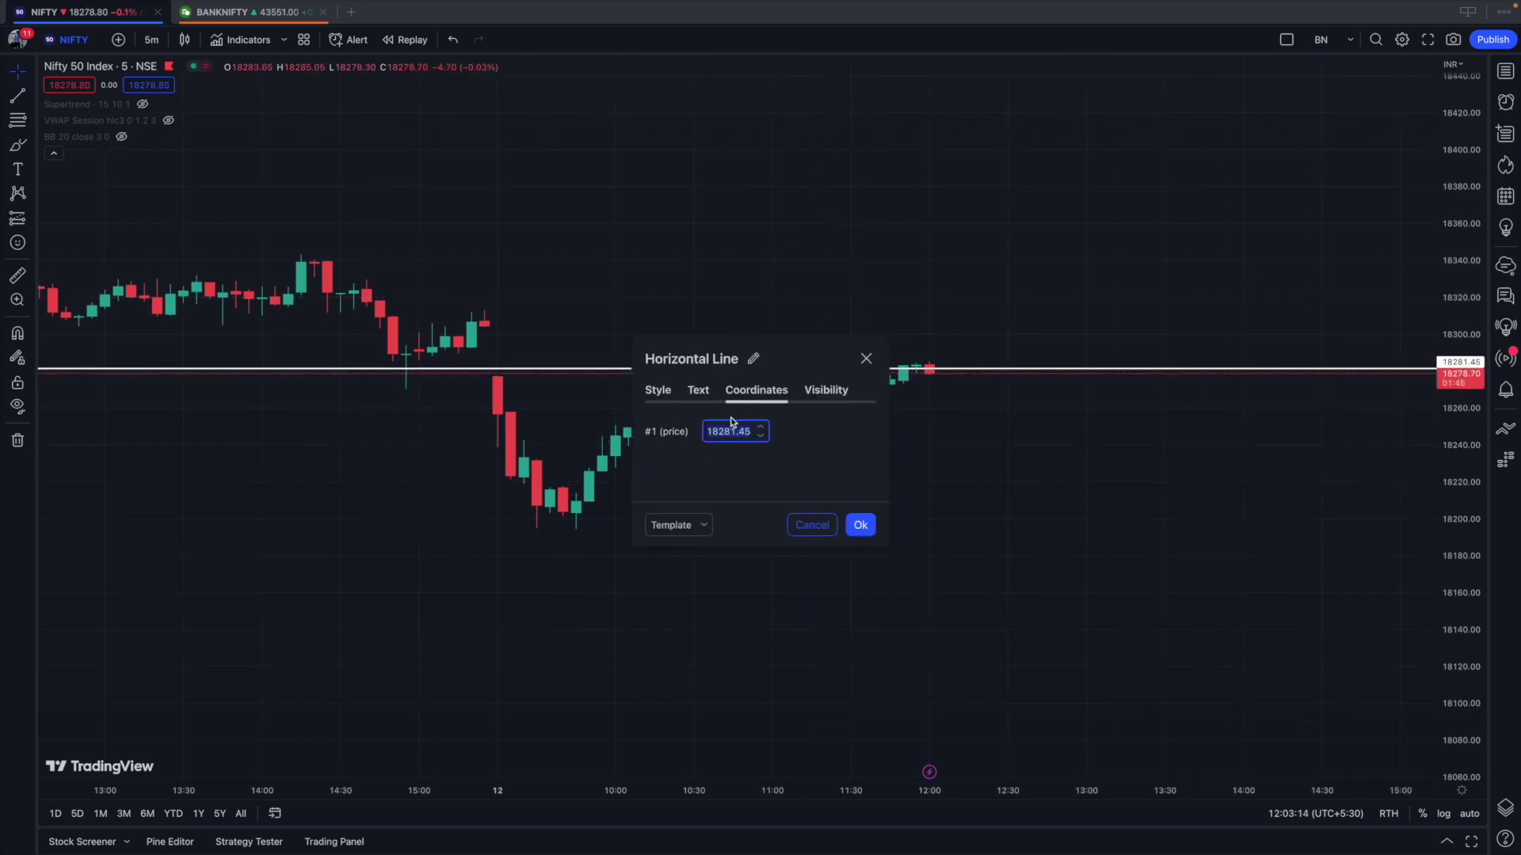
pyautogui.write('18300.00')
pyautogui.click(860, 524)
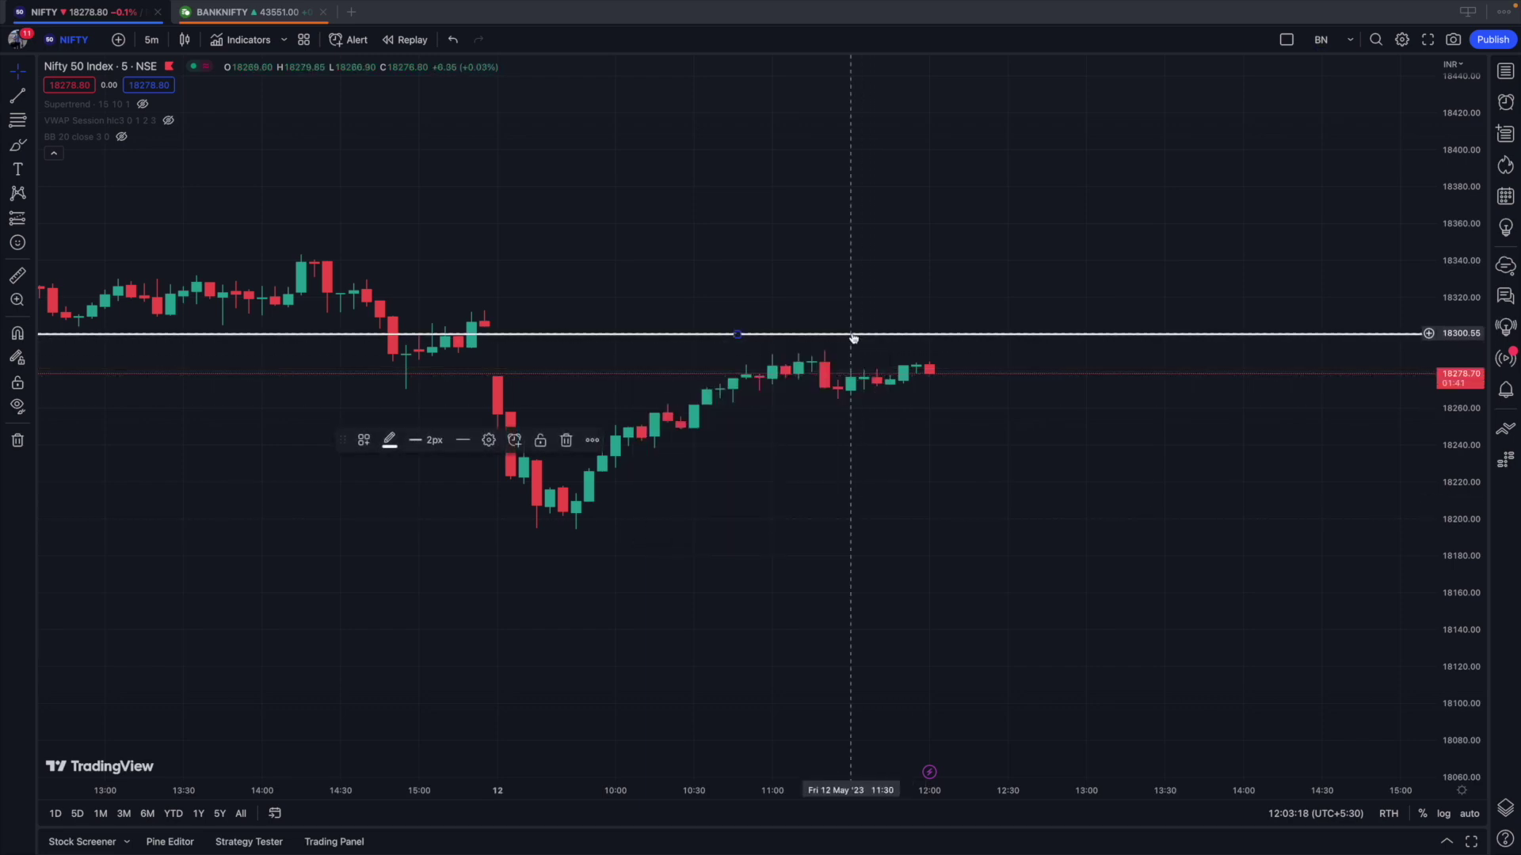
# Add copies of the horizontal line at about 18400 and about 18200.
pyautogui.moveTo(853, 338); pyautogui.dragTo(839, 149)
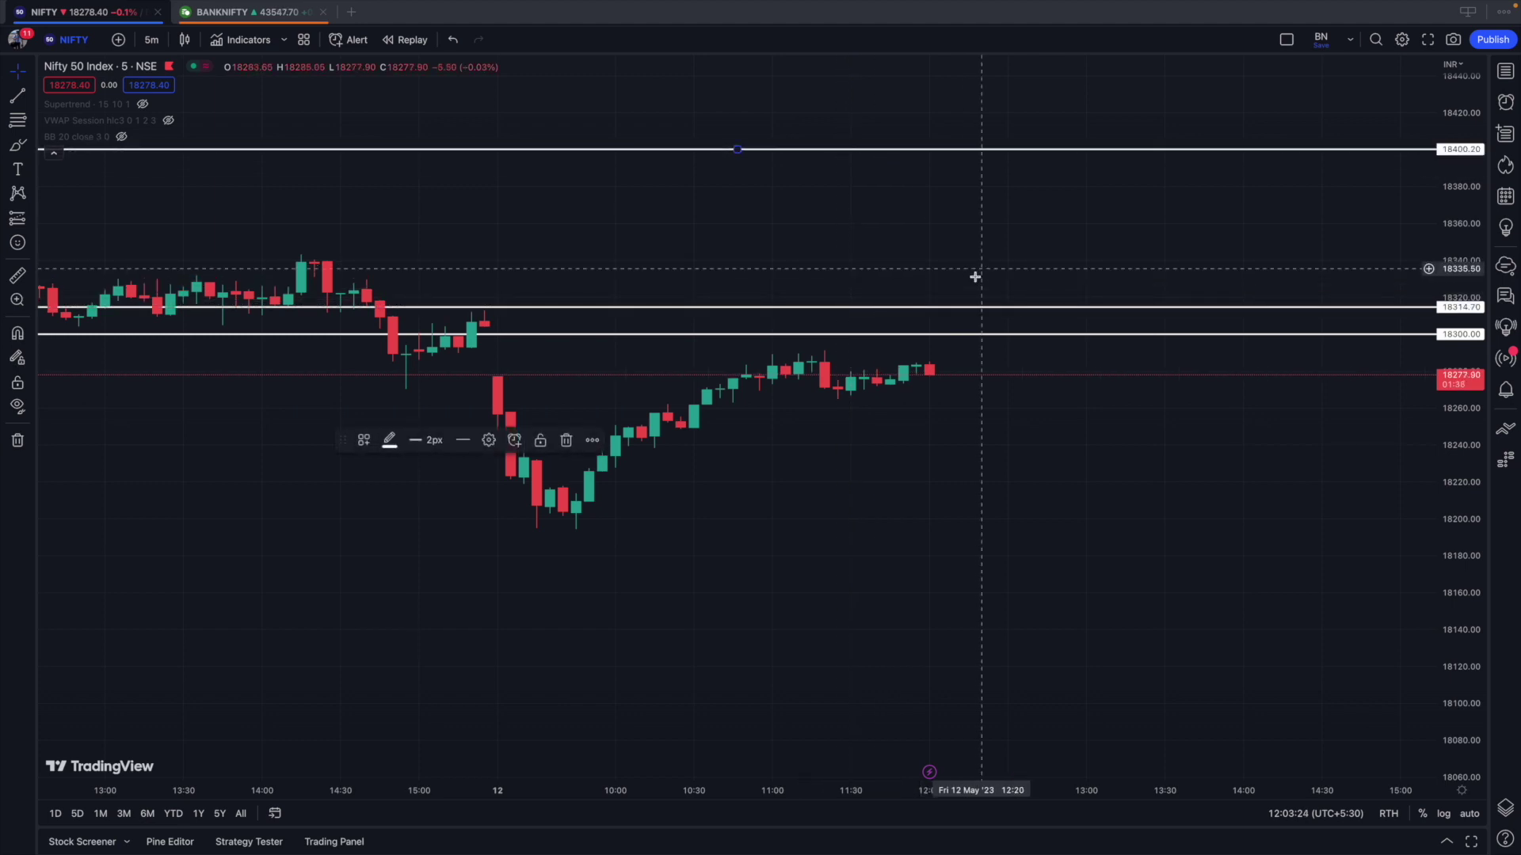
pyautogui.moveTo(976, 308); pyautogui.dragTo(963, 518)
pyautogui.click(858, 579)
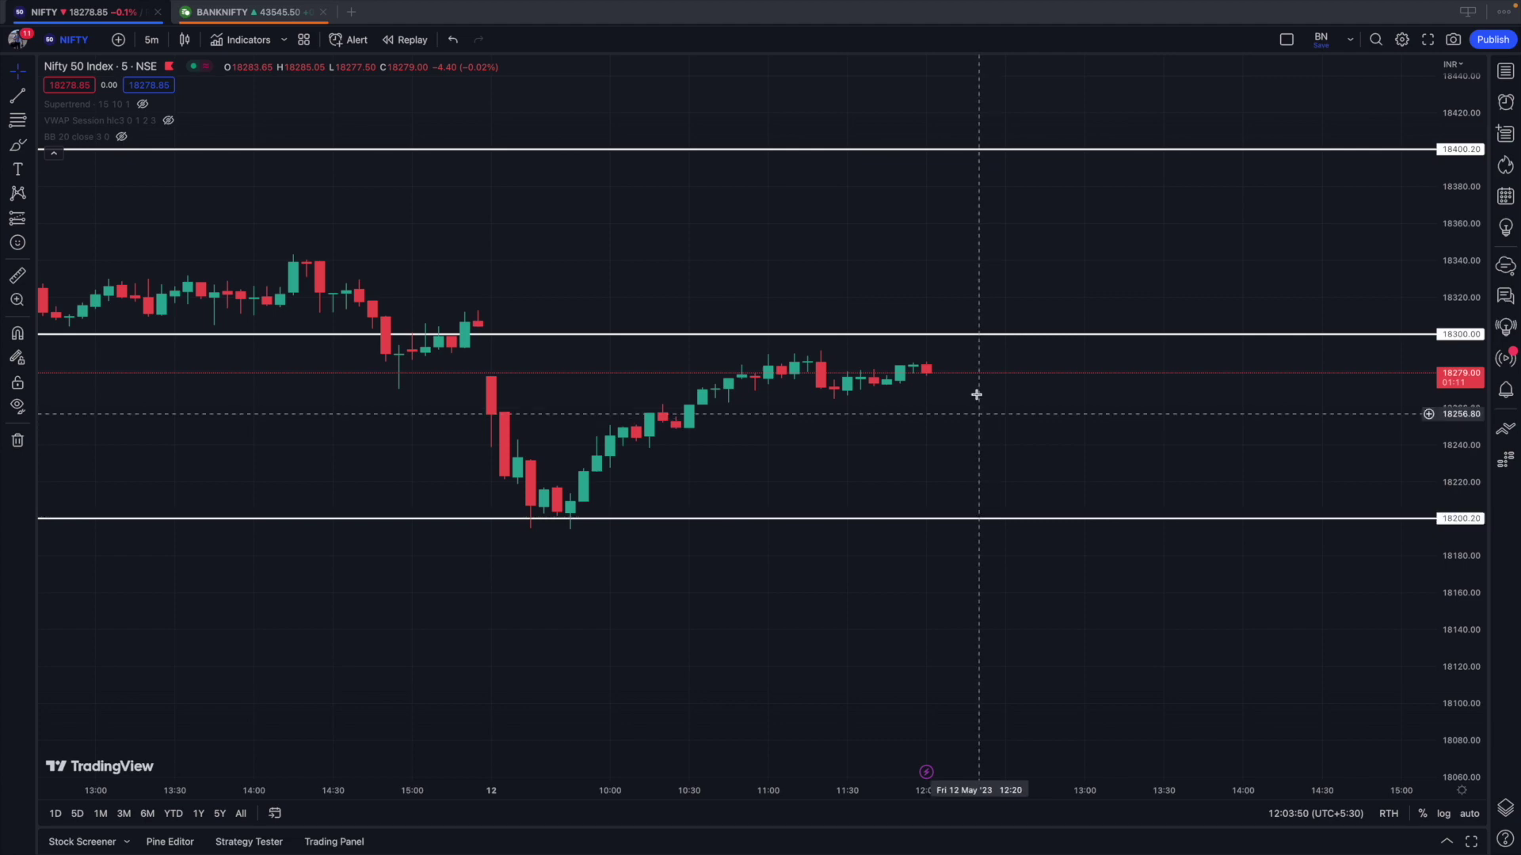
pyautogui.hotkey('ctrl', 'Left')
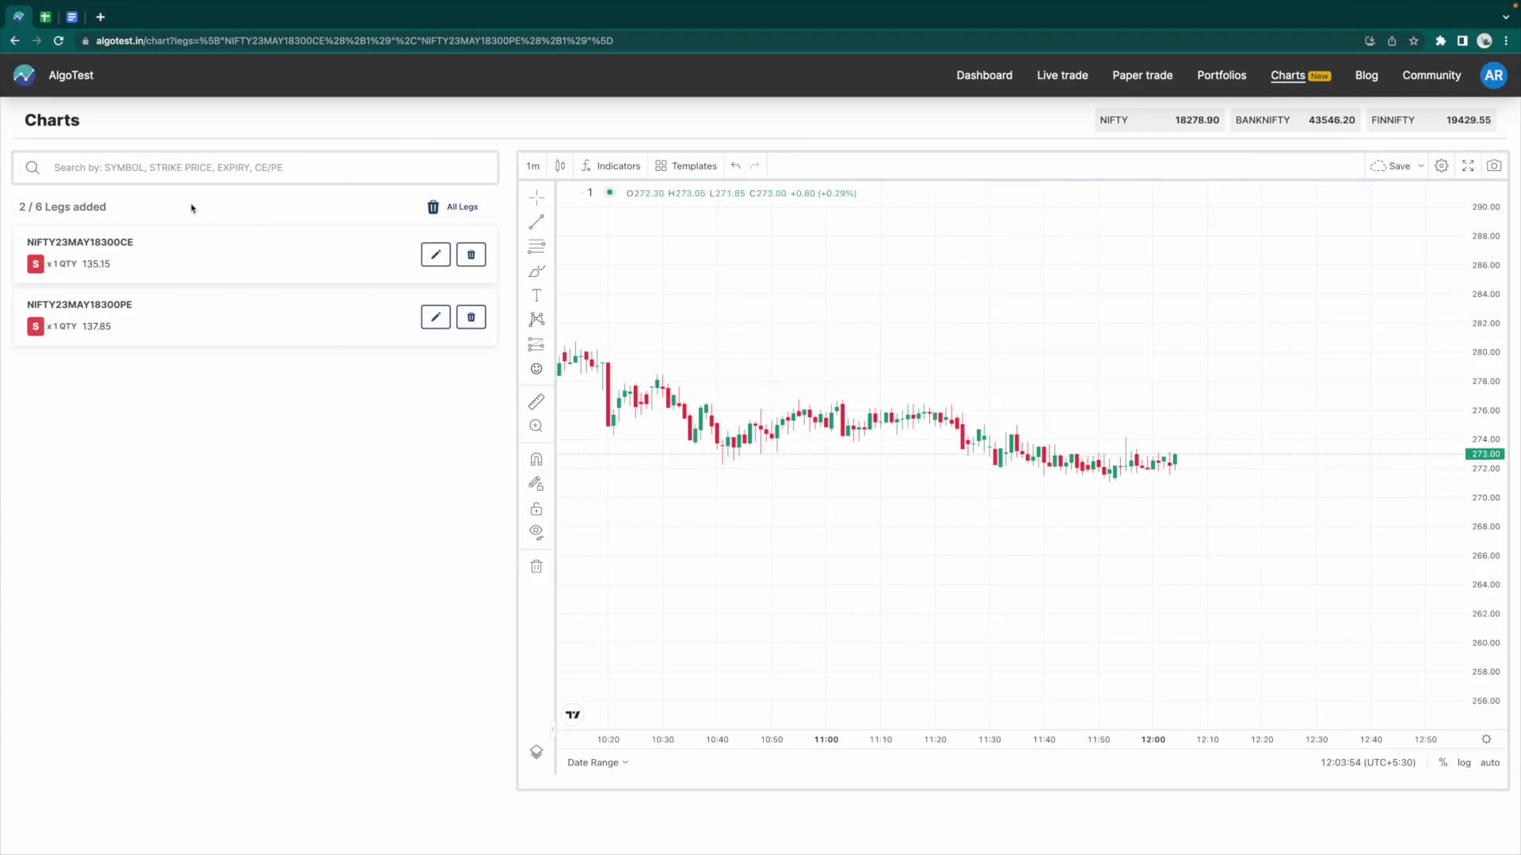
# Add the sold NIFTY MAY-23 18400 CE and MAY-23 18200 PE legs, making four legs.
pyautogui.click(183, 173)
pyautogui.write('nif')
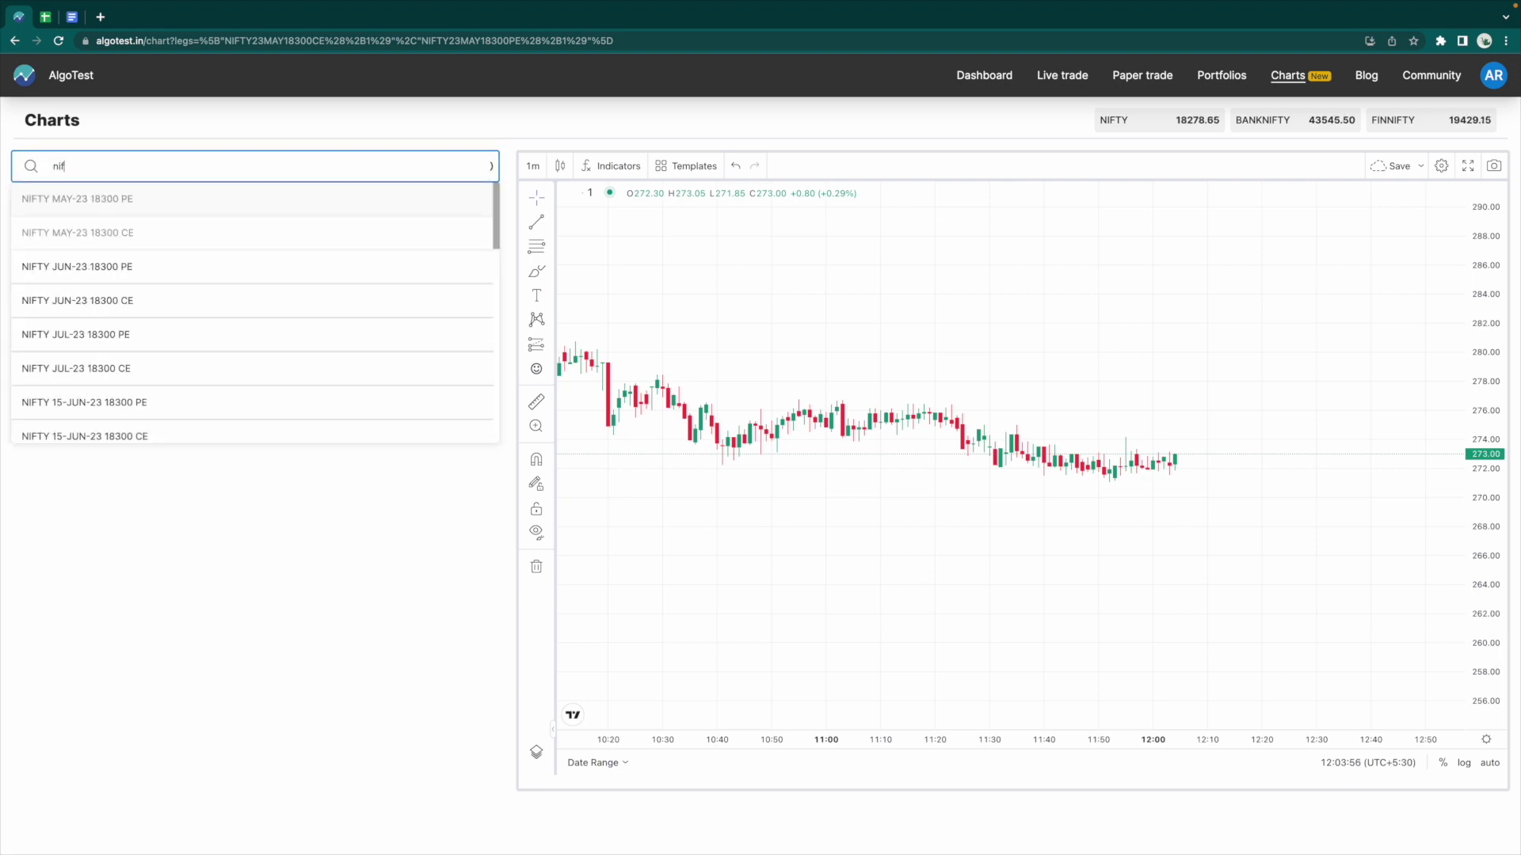
pyautogui.write('ty 18400')
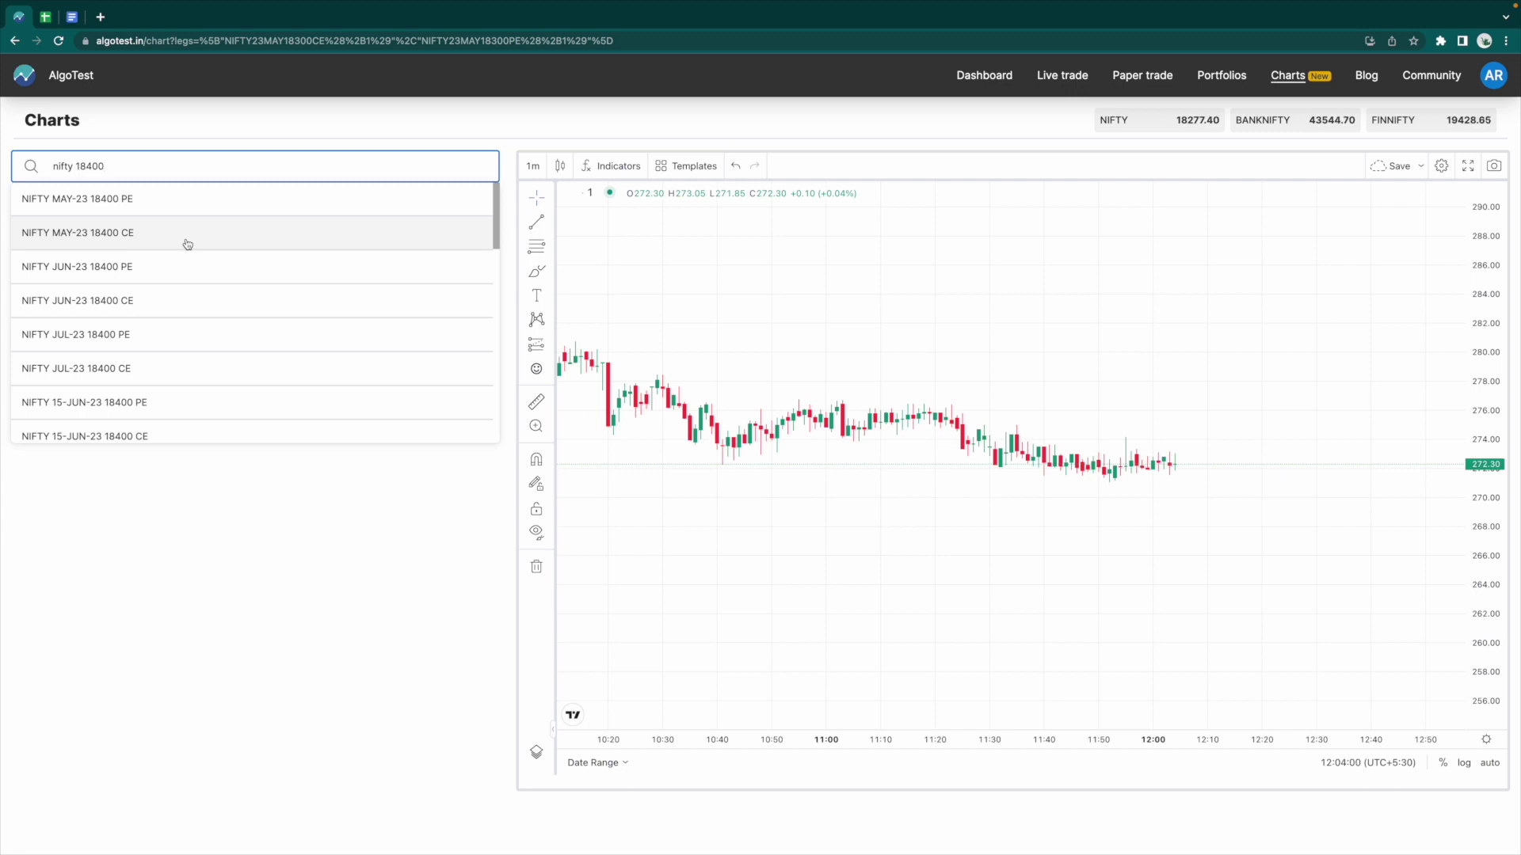
pyautogui.click(188, 244)
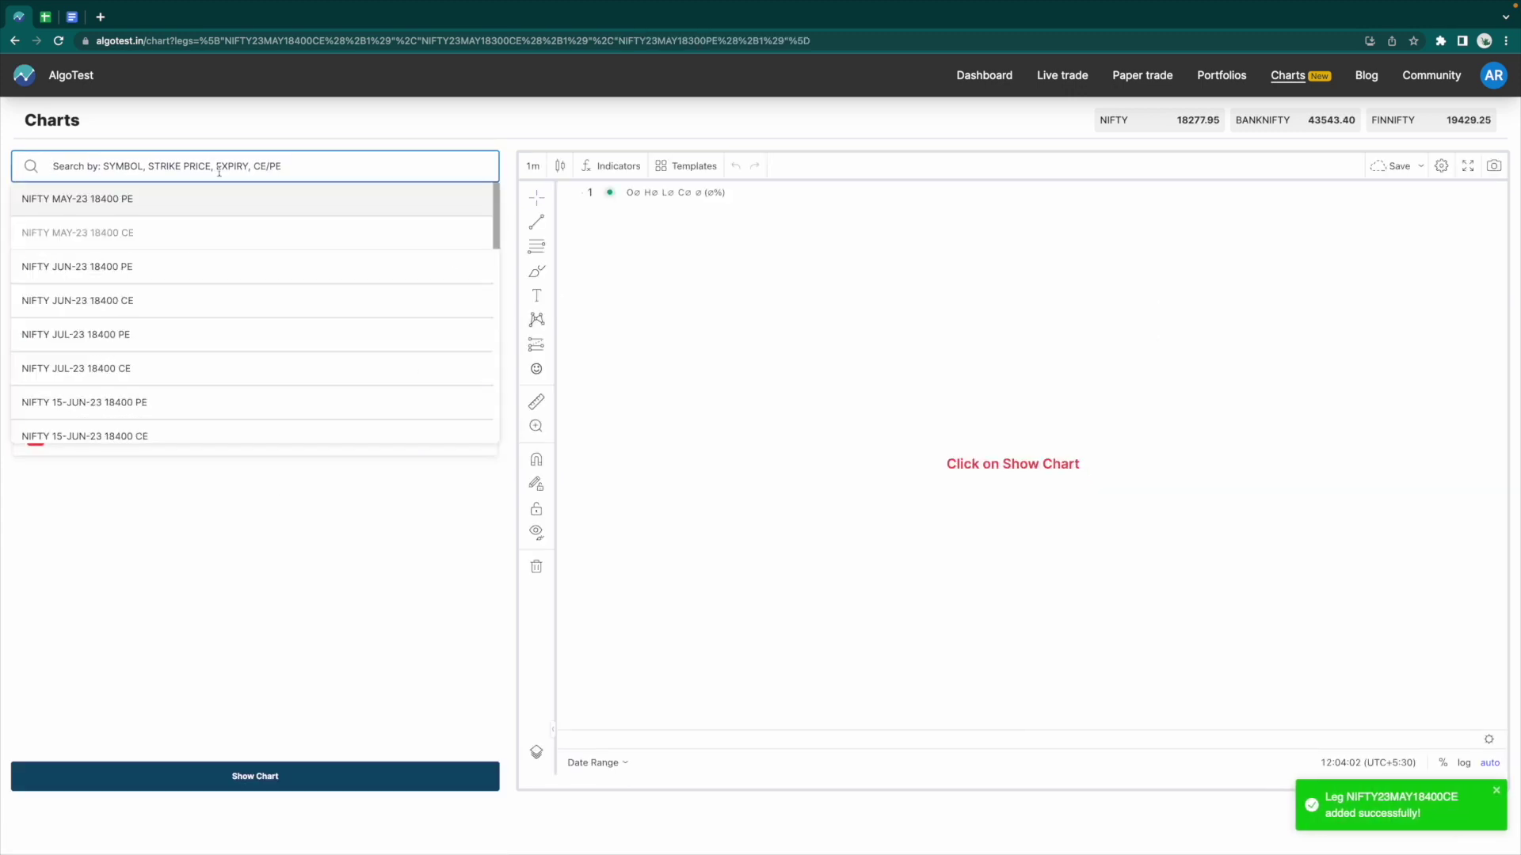
pyautogui.write('nifty ')
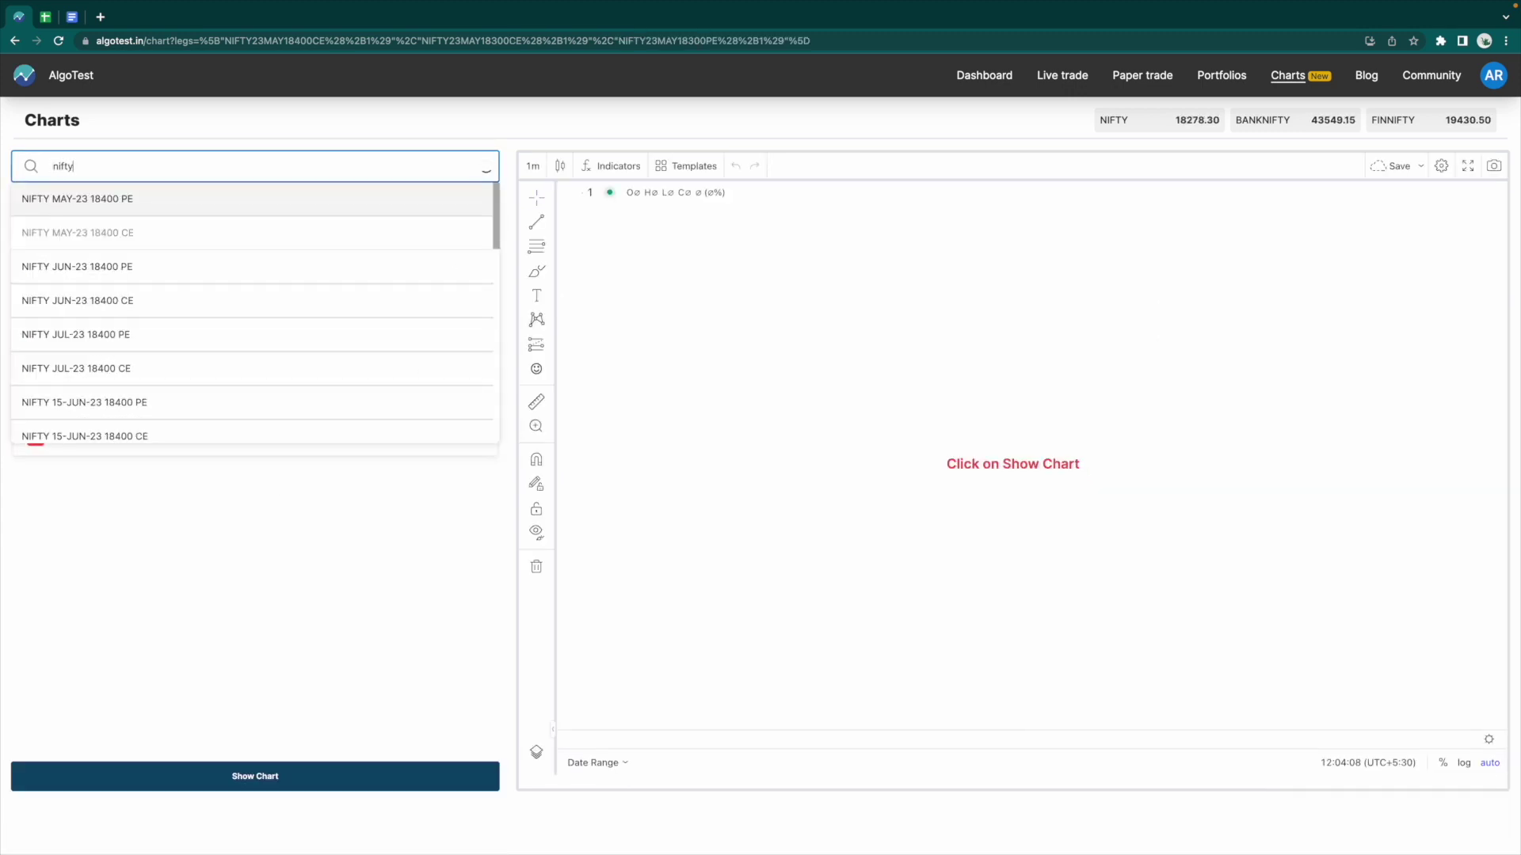
pyautogui.write('18200')
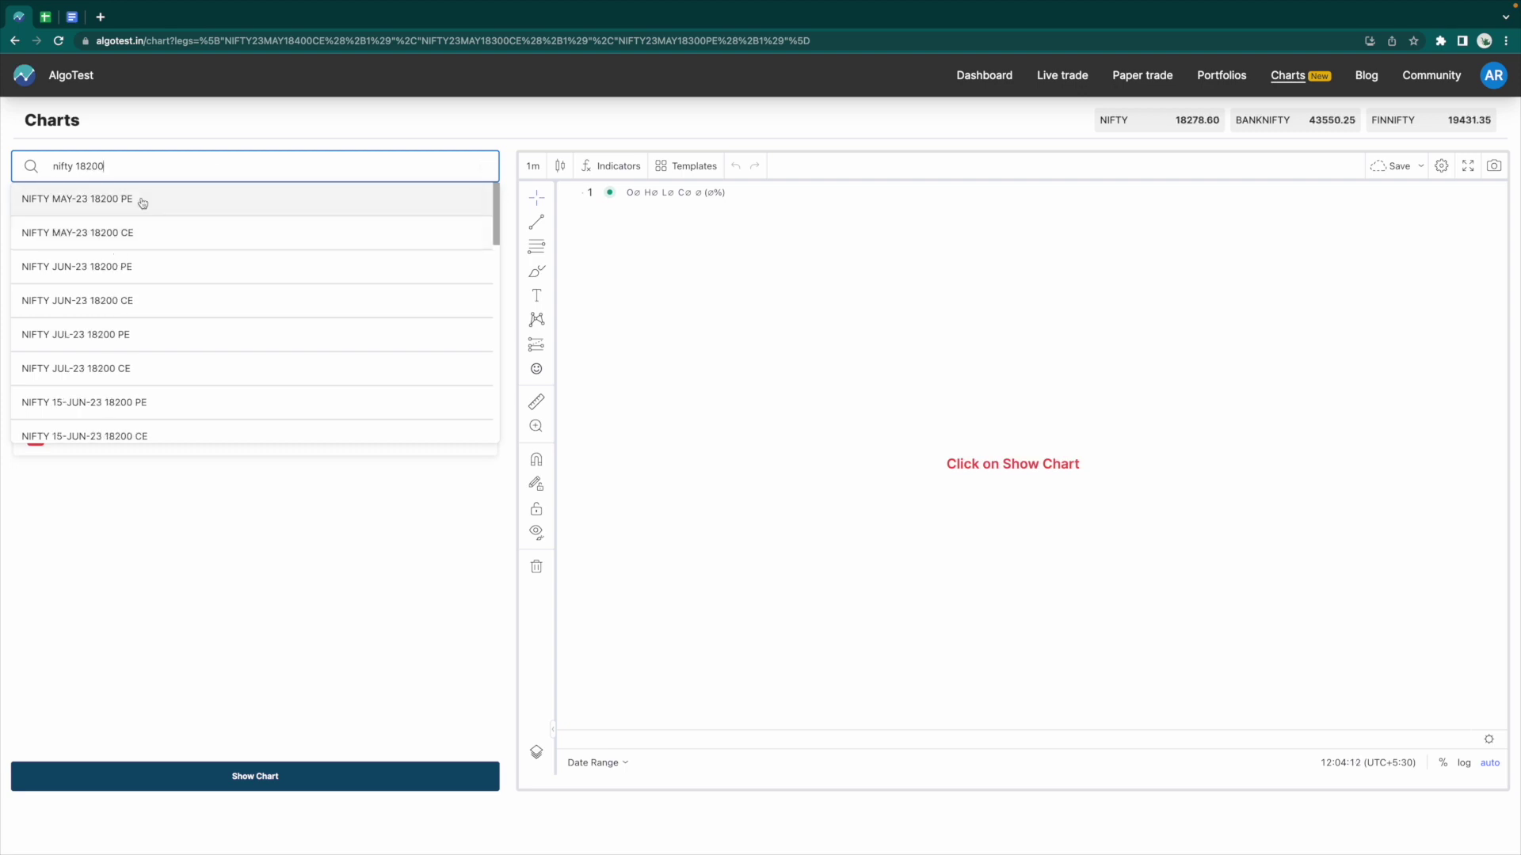
pyautogui.click(143, 202)
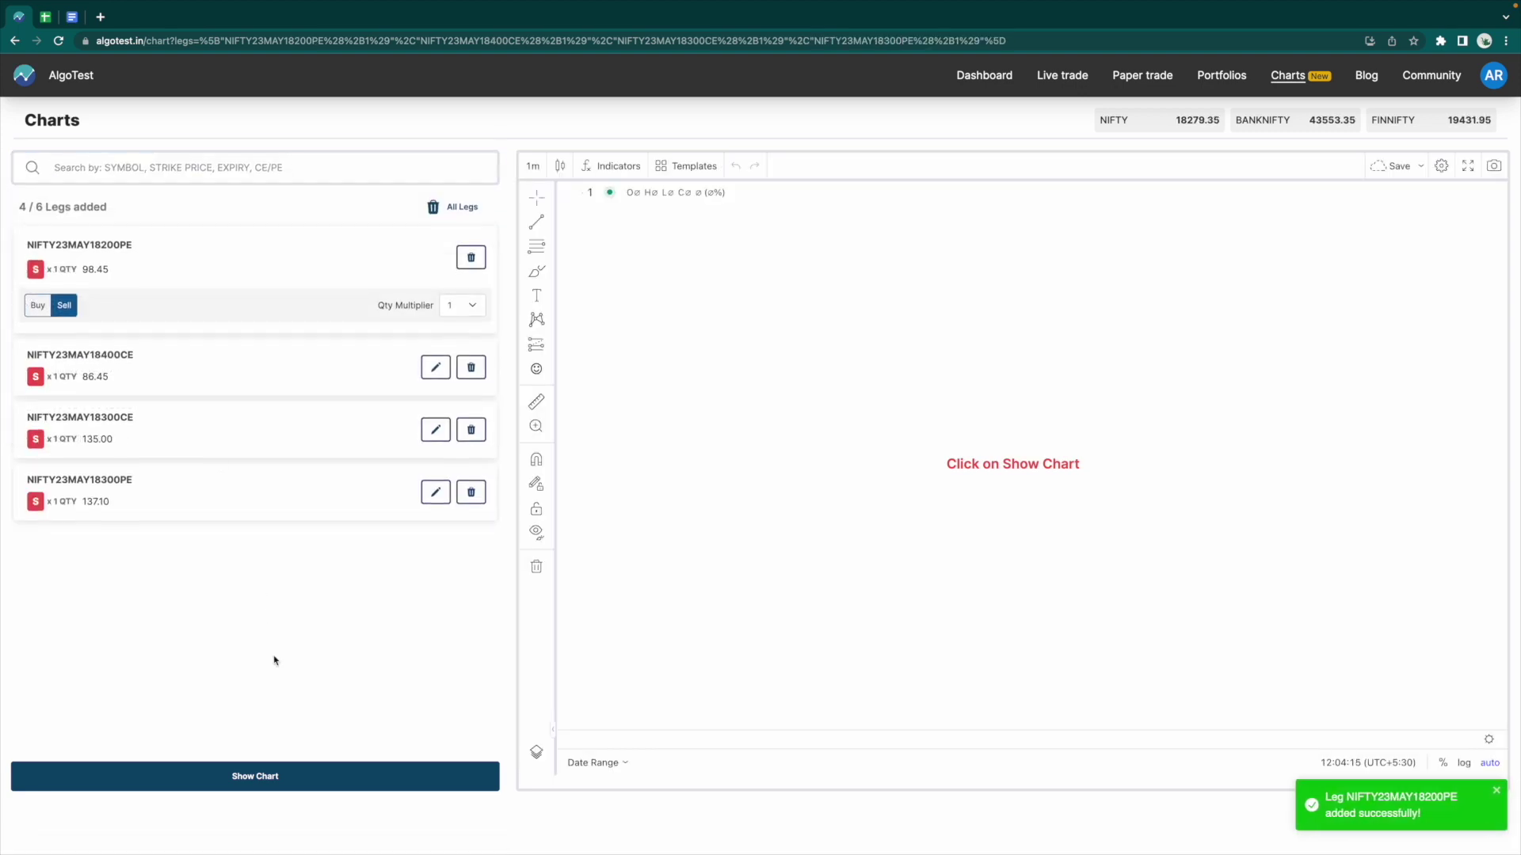
# Load the four-leg combined premium chart, compress its price scale, and pan to later candles.
pyautogui.click(279, 777)
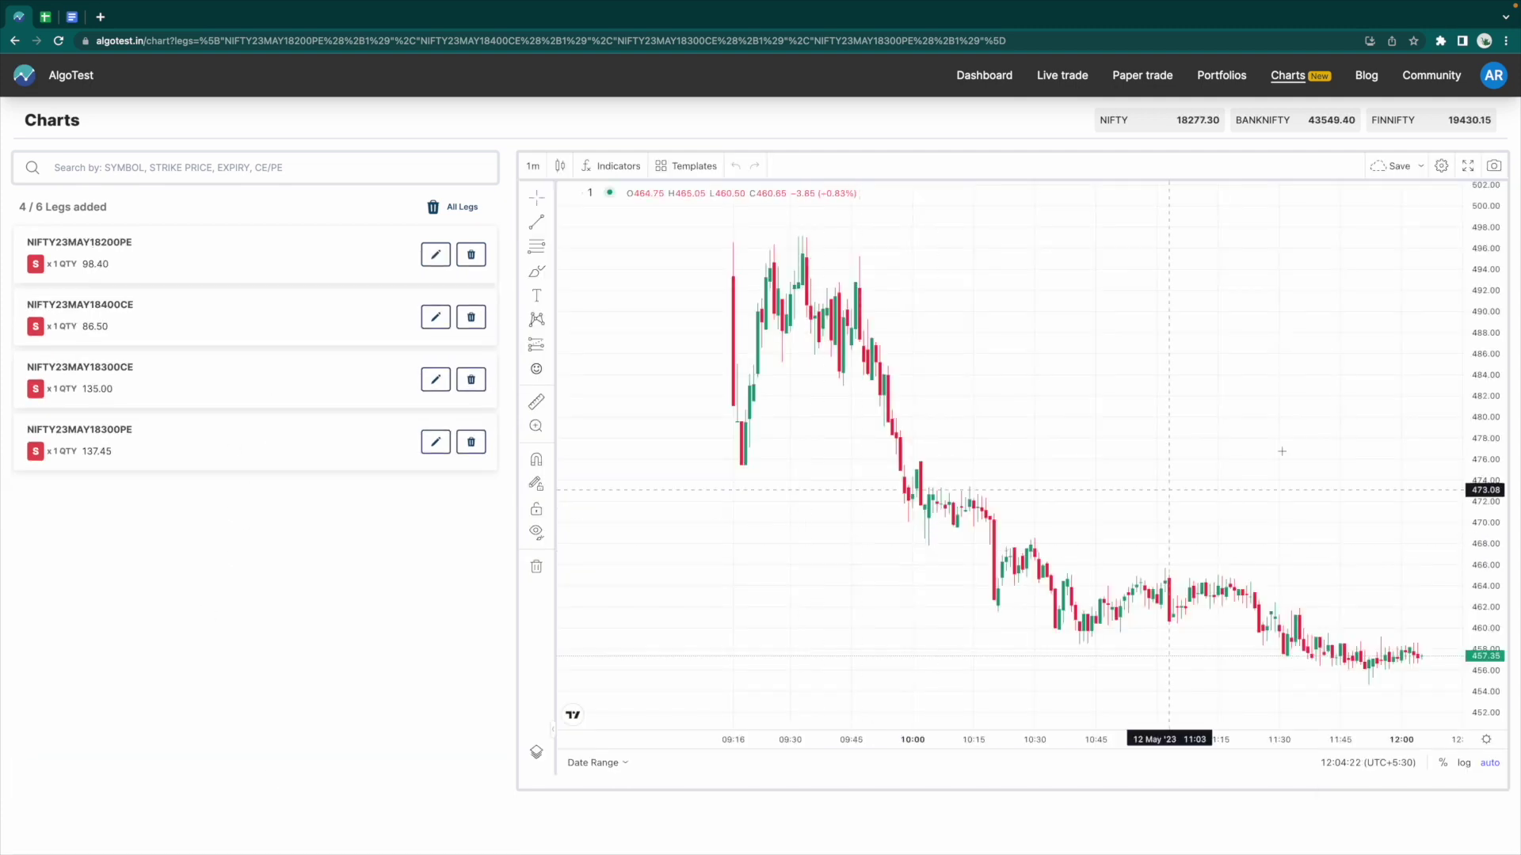
pyautogui.moveTo(1478, 397); pyautogui.dragTo(1478, 420)
pyautogui.hscroll(5, 1235, 441)
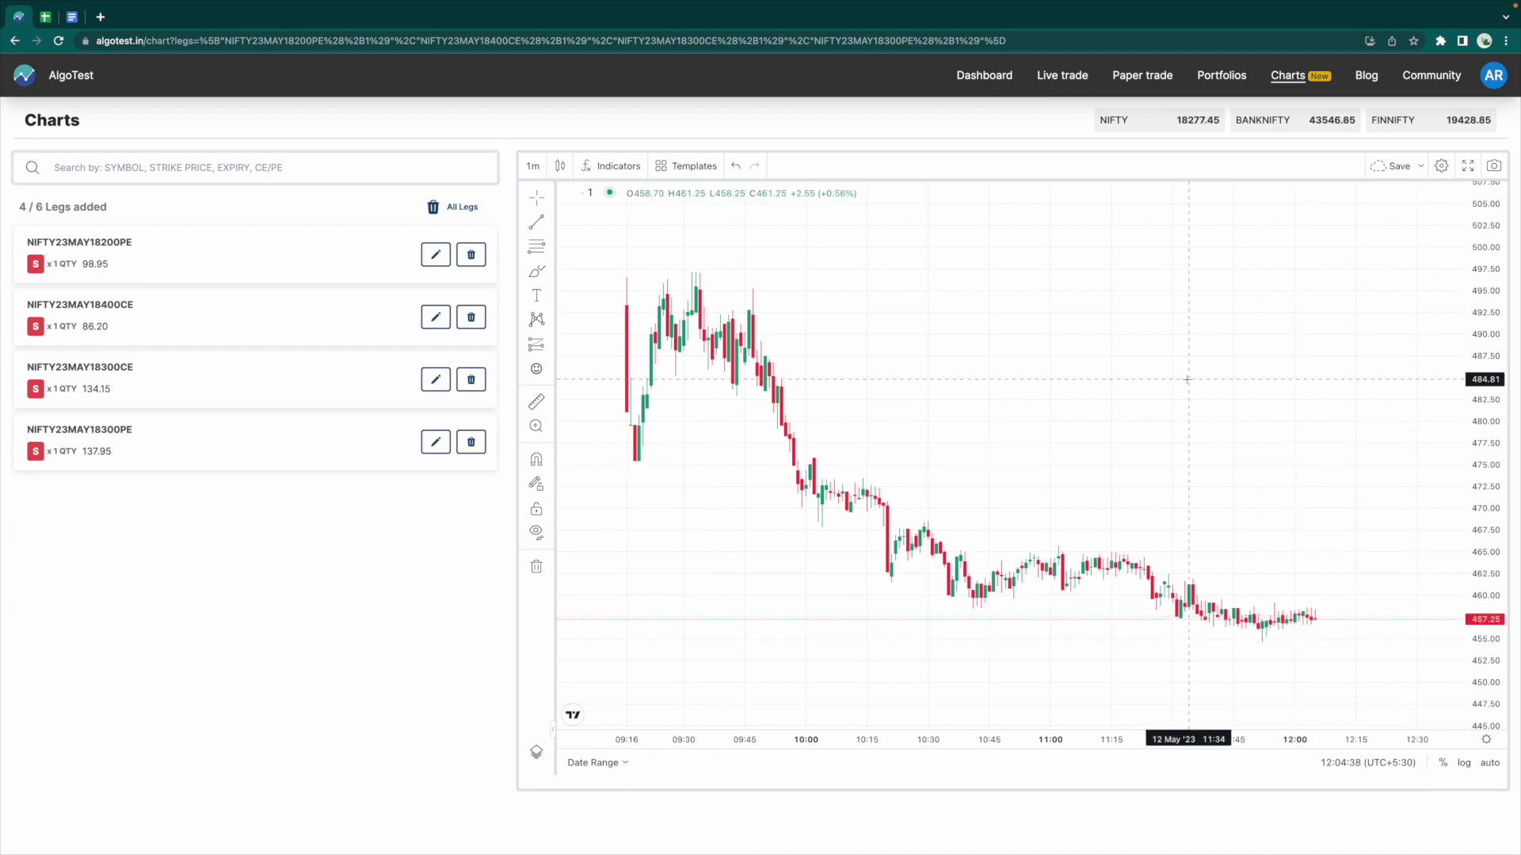
pyautogui.moveTo(1188, 376); pyautogui.dragTo(1112, 359)
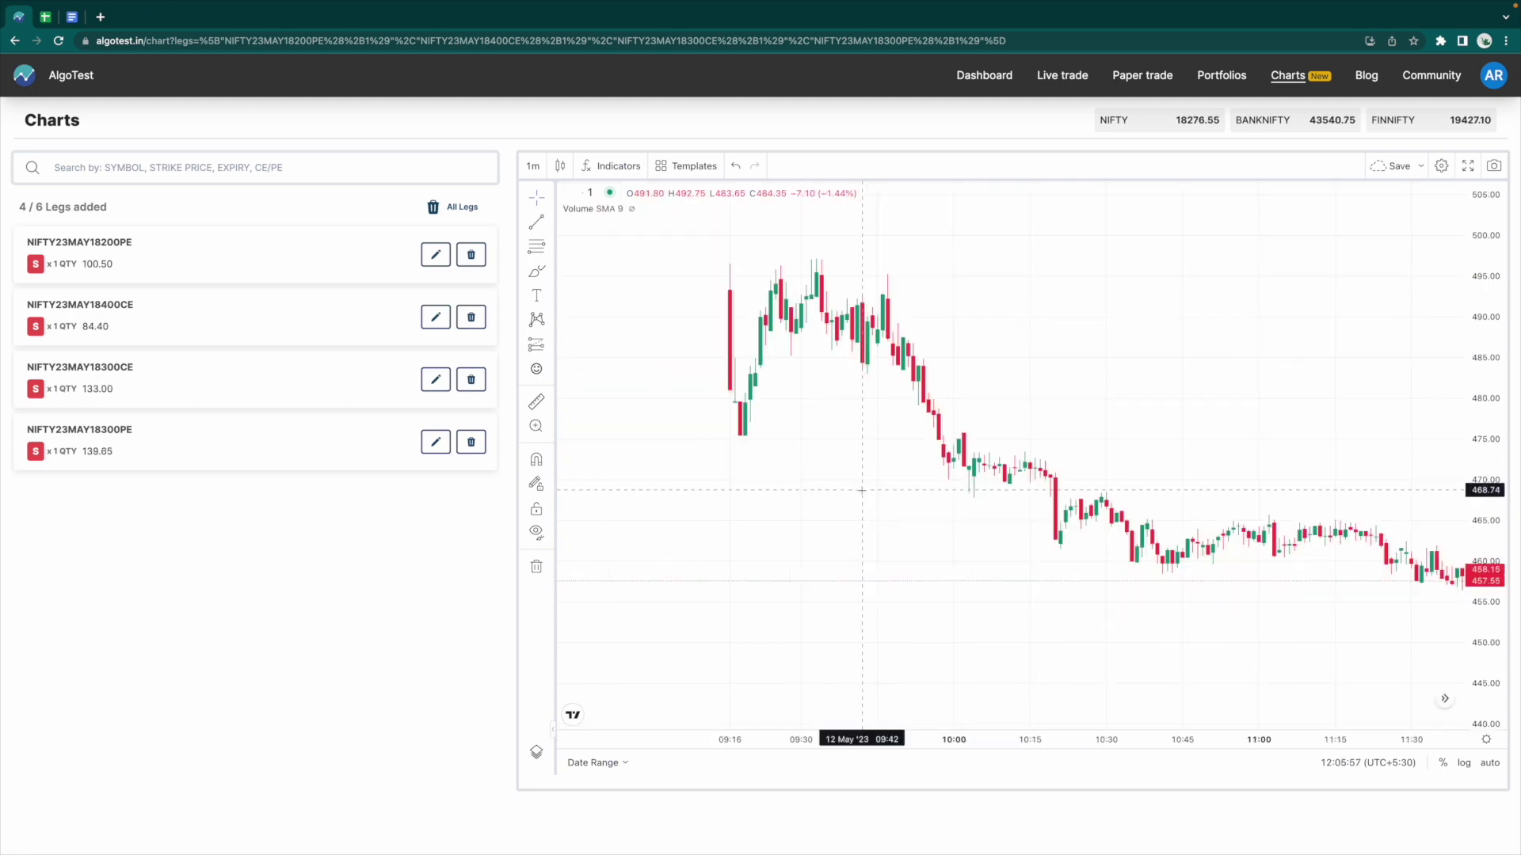
pyautogui.moveTo(868, 489); pyautogui.dragTo(738, 452)
pyautogui.hscroll(5, 738, 452)
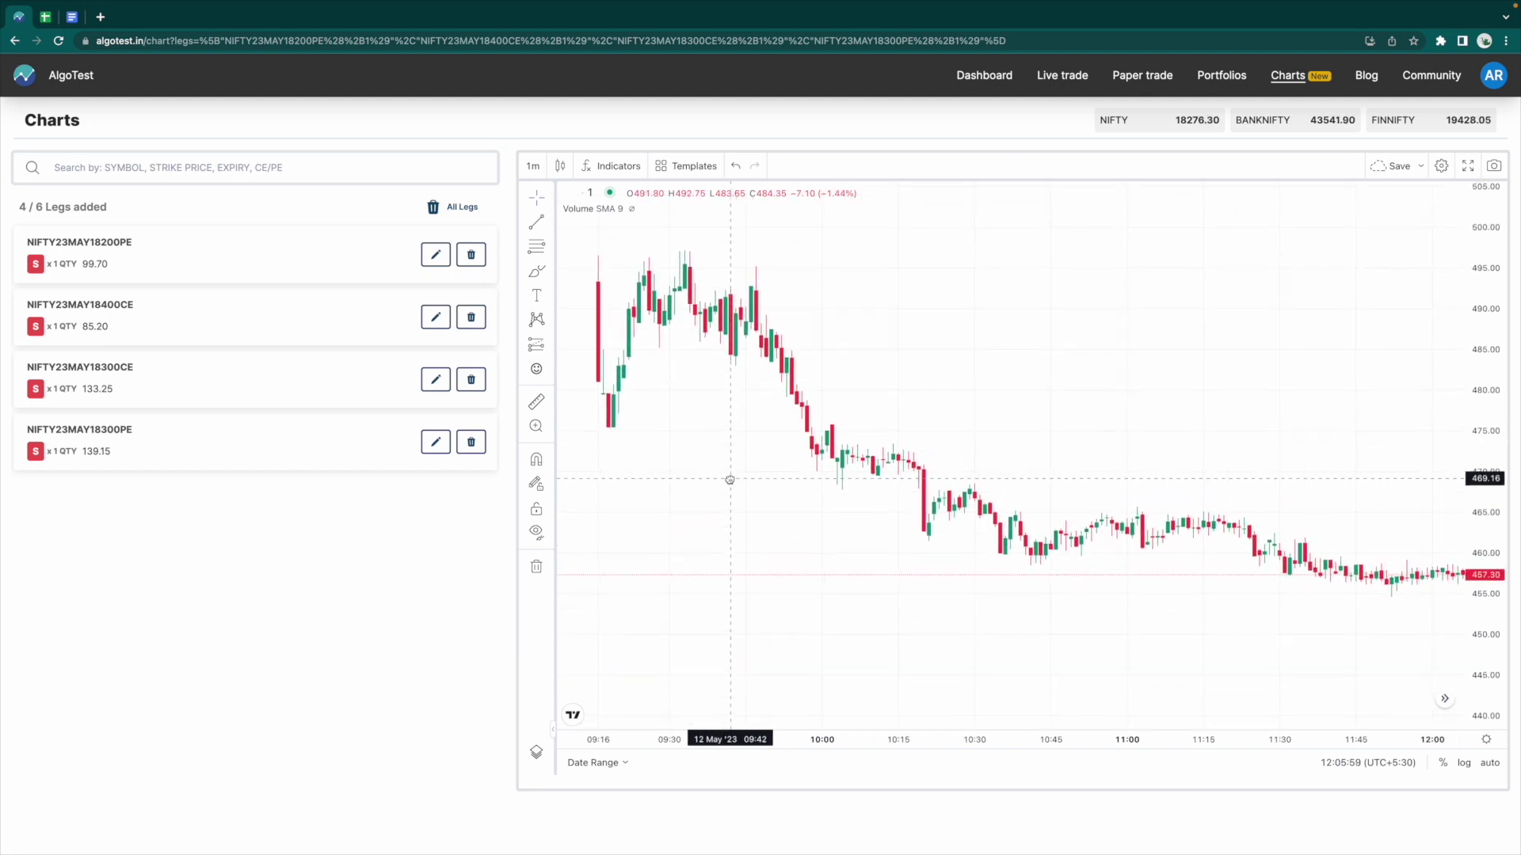
# Overlay a SuperTrend (10, 3) indicator, found by searching 'super', on the four-leg chart.
pyautogui.click(630, 168)
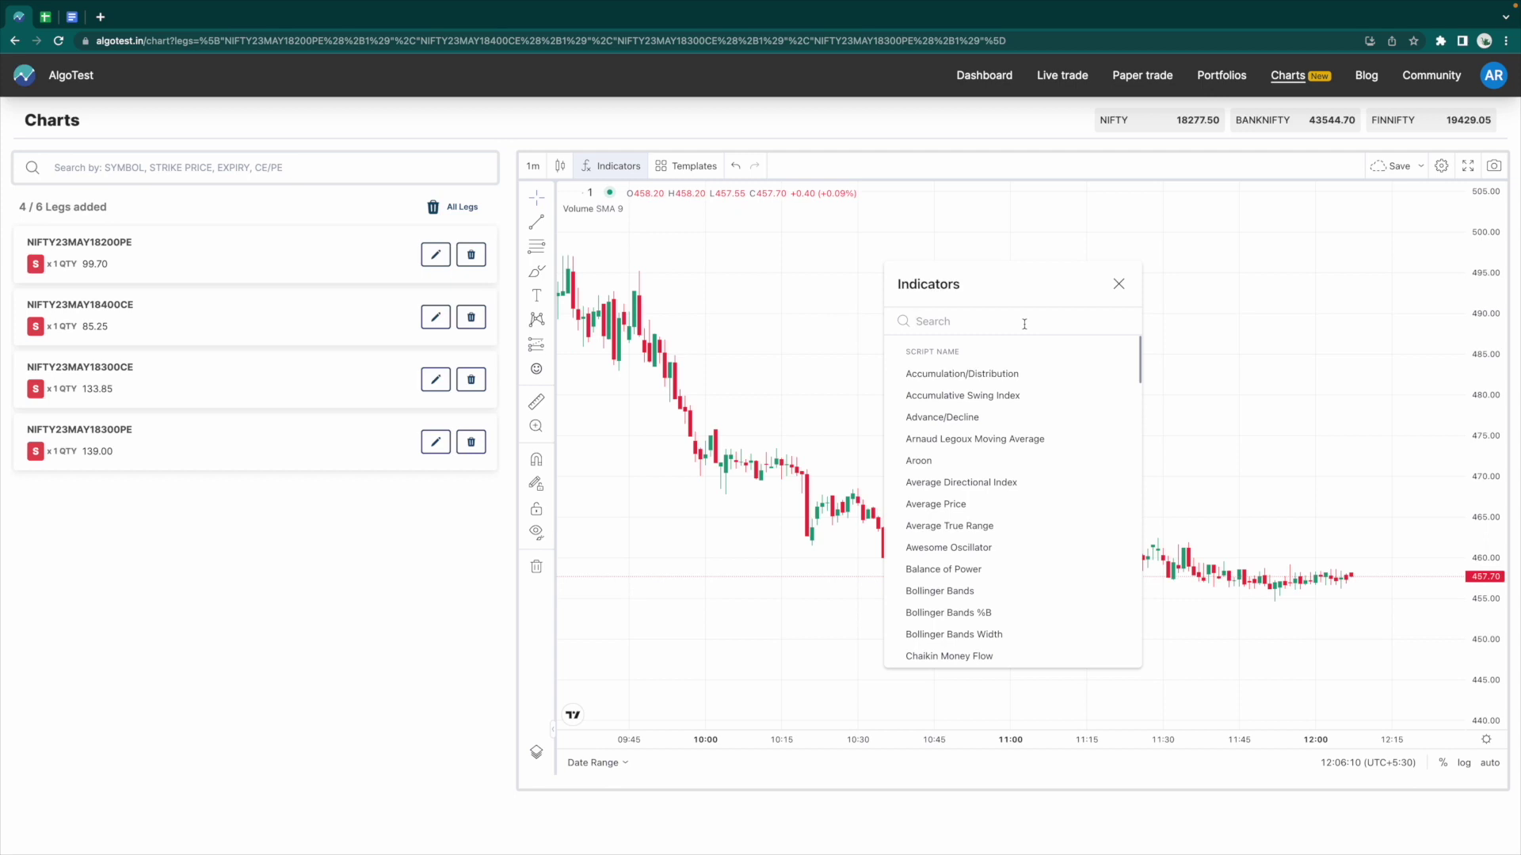
pyautogui.write('super')
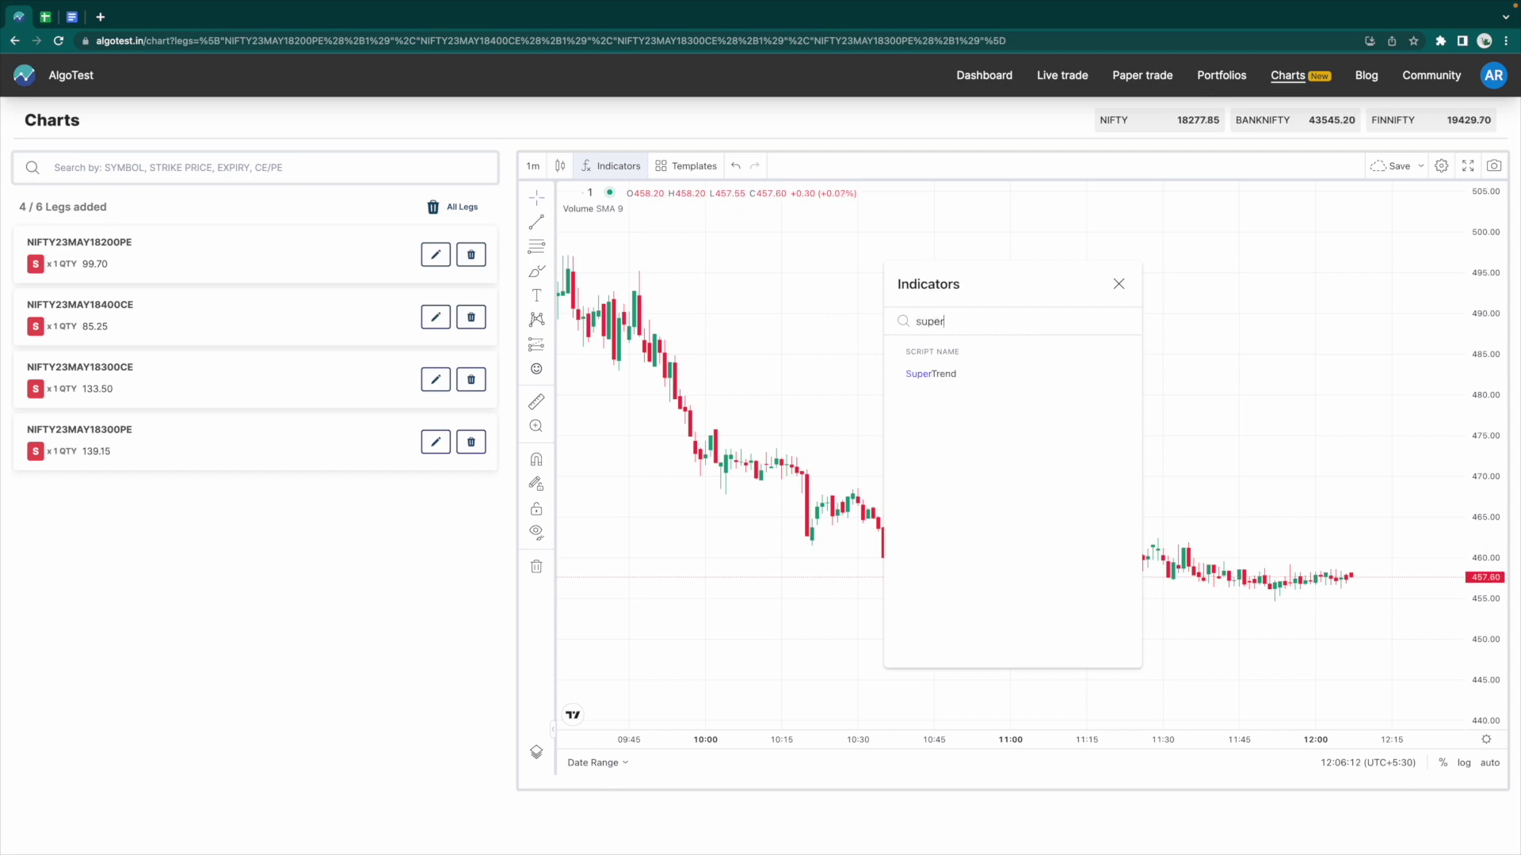
pyautogui.click(988, 373)
pyautogui.click(1119, 284)
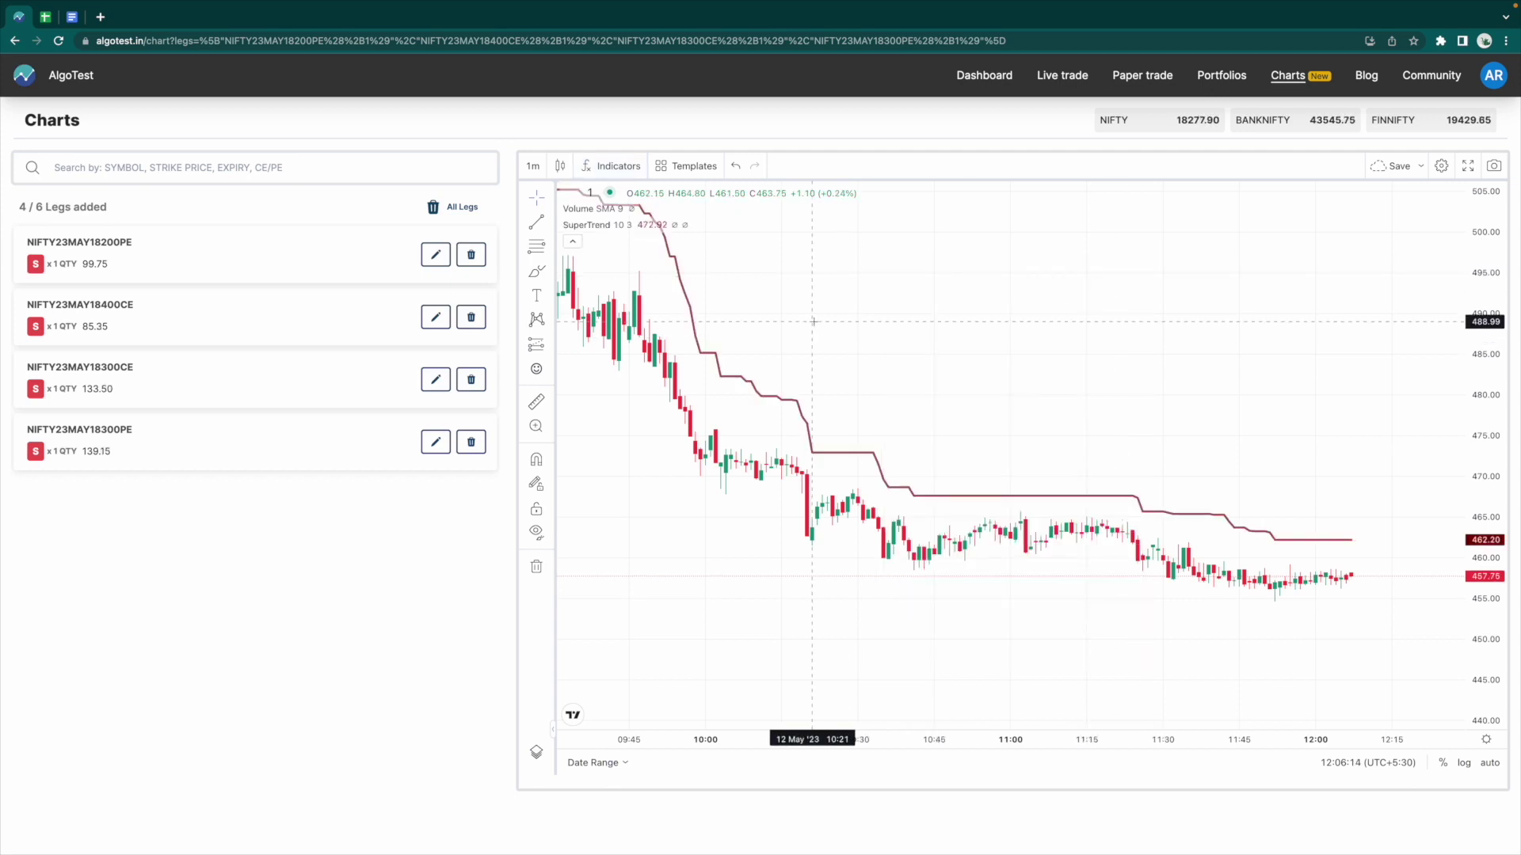
pyautogui.moveTo(832, 380); pyautogui.dragTo(774, 282)
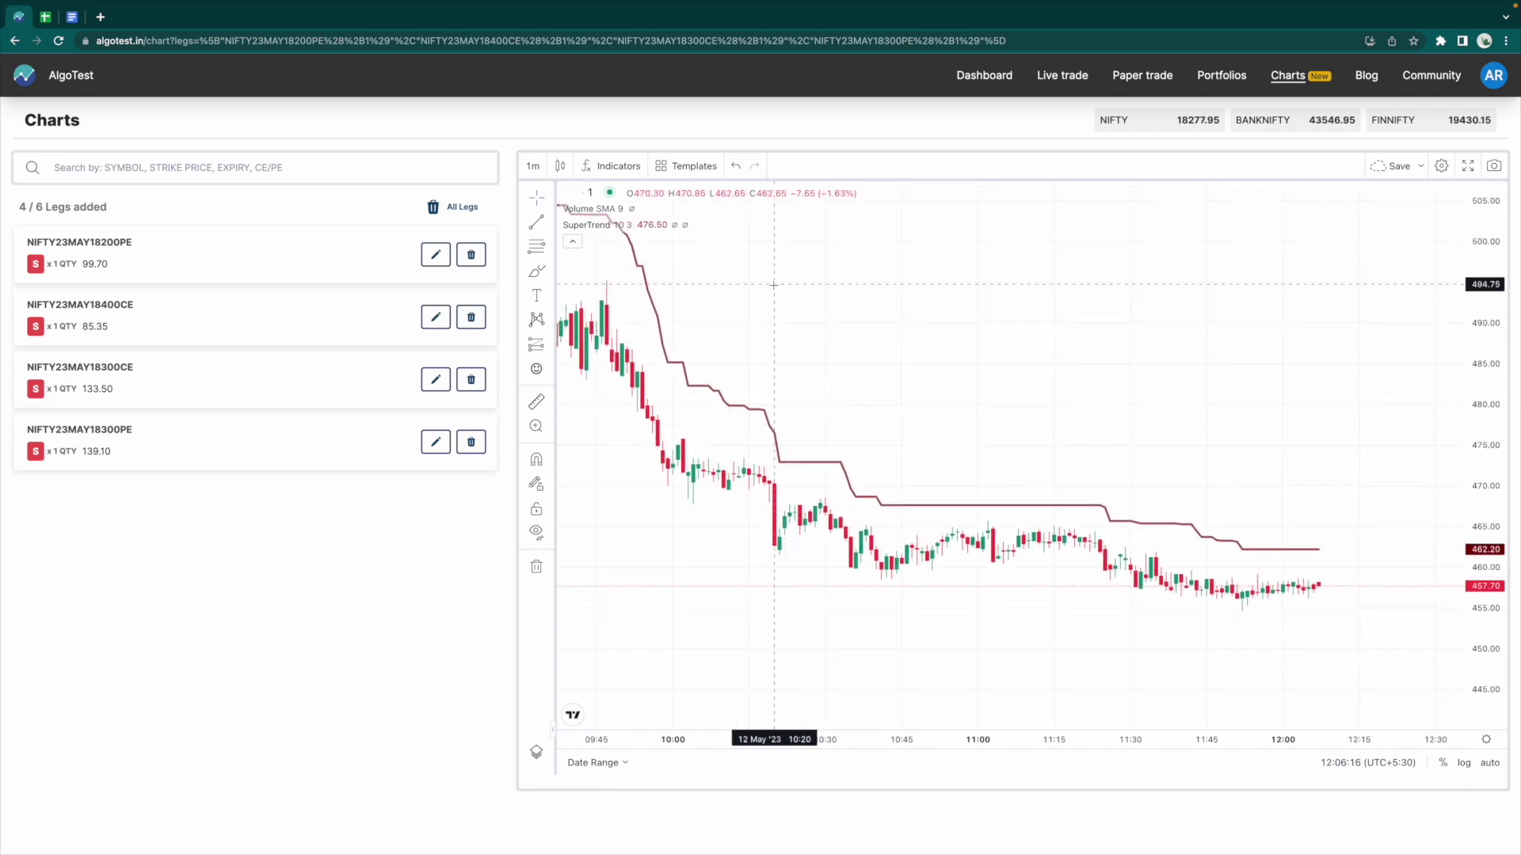